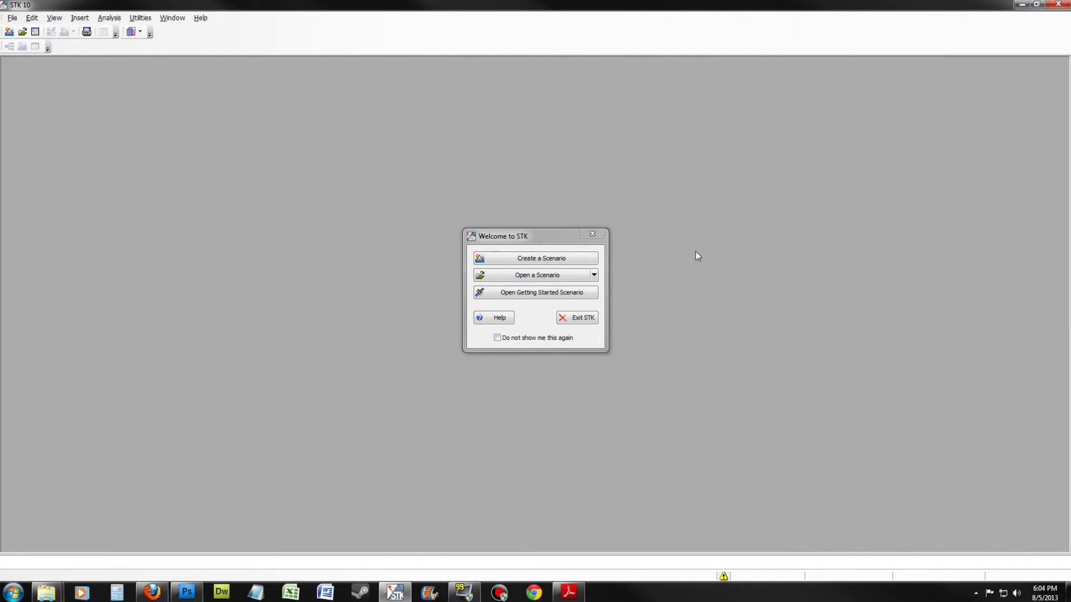
Step: Open REMSAT_TimelineModels.vdf from Public > Users > Training on the STK Data Federate server
left_click(539, 276)
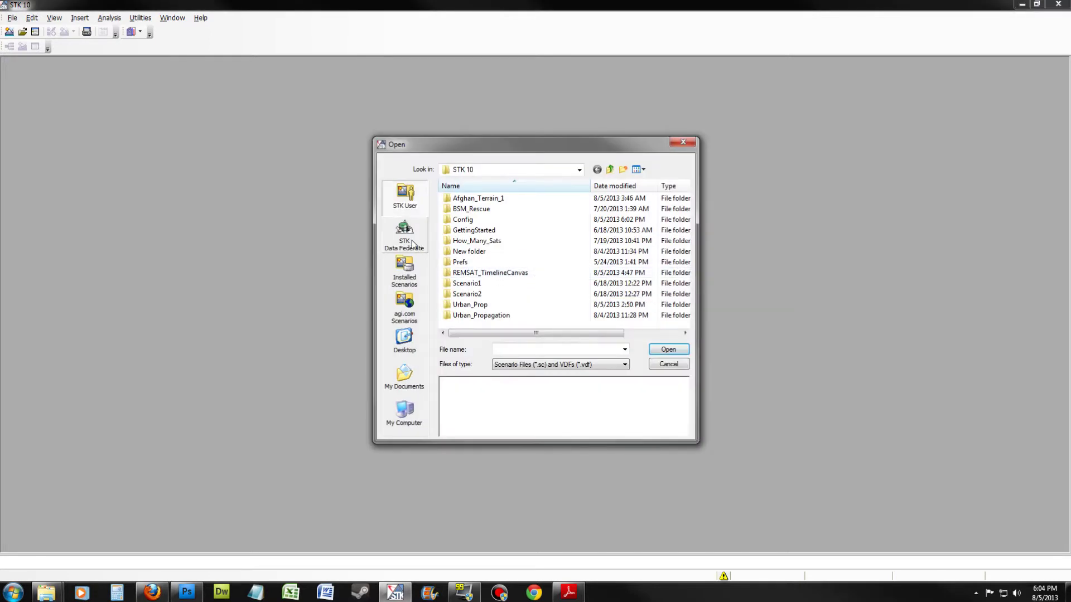
left_click(421, 239)
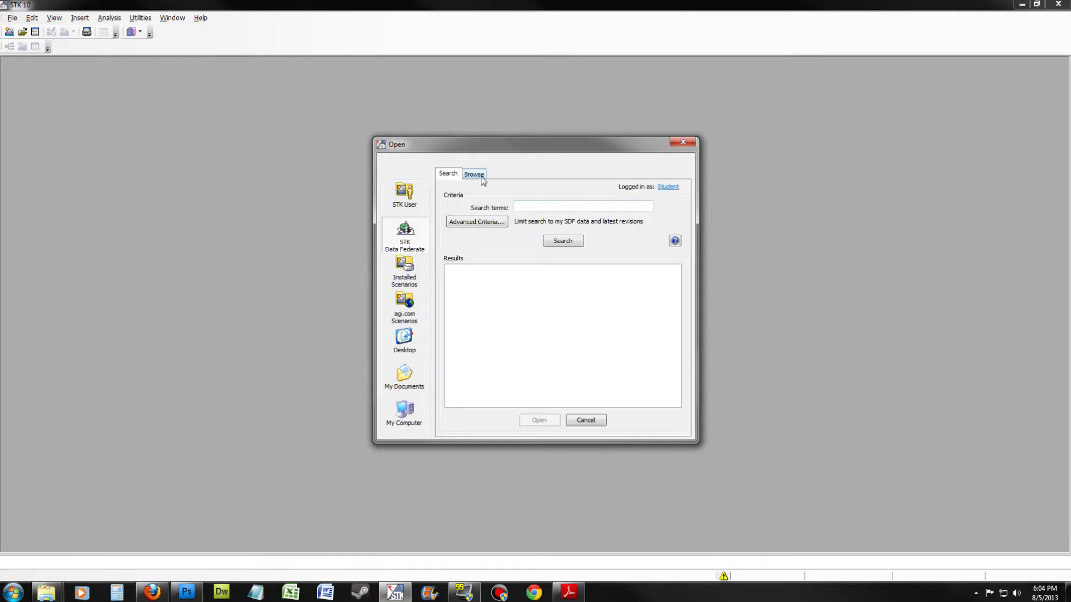
left_click(474, 174)
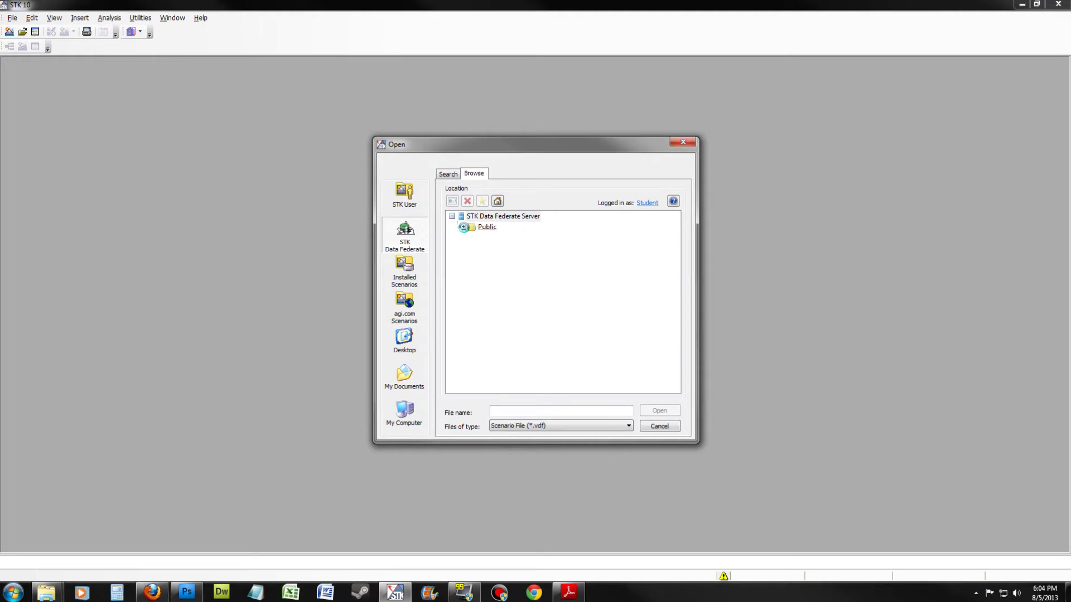
left_click(464, 227)
left_click(473, 271)
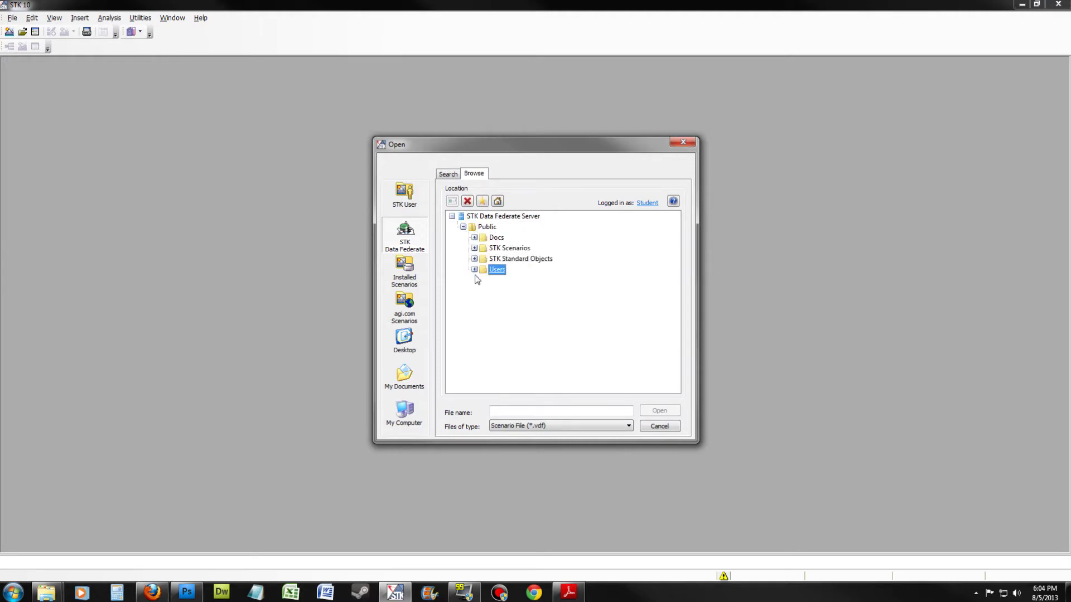
left_click(474, 269)
double_click(512, 290)
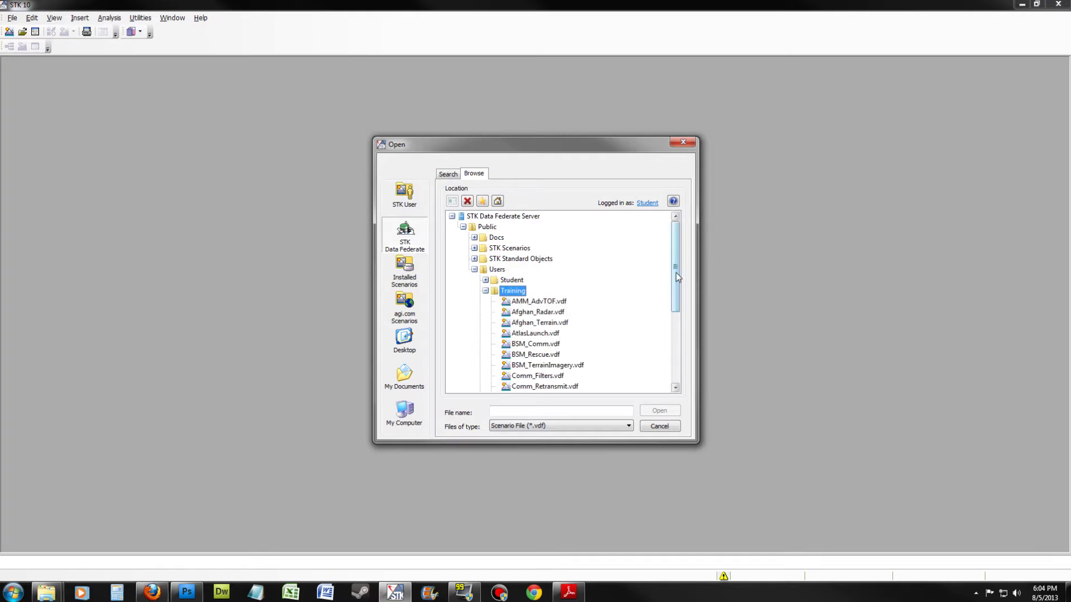
left_click_drag(676, 272, 681, 360)
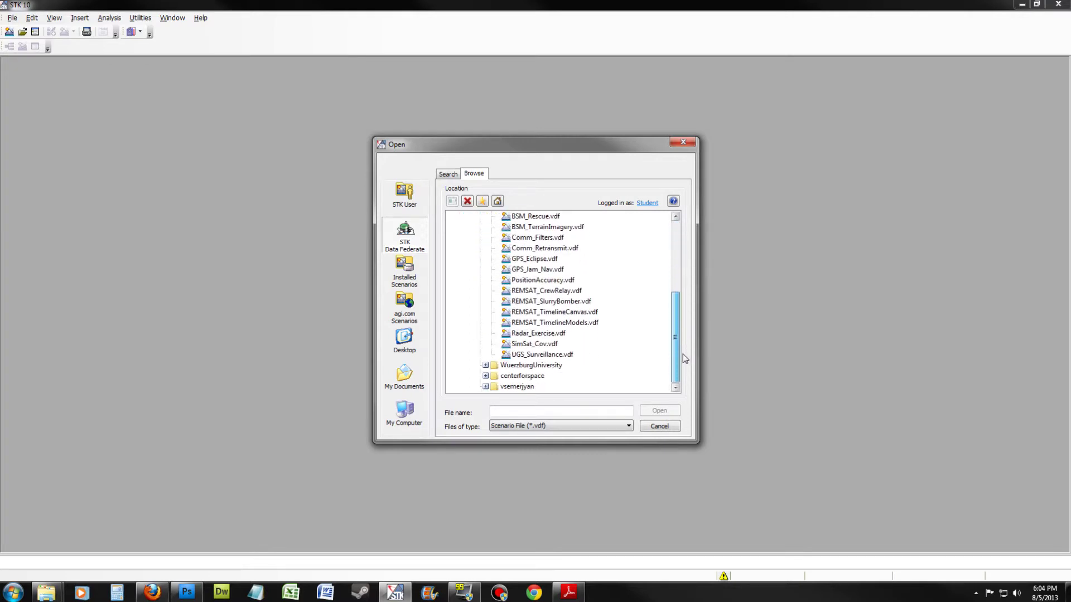
left_click(562, 325)
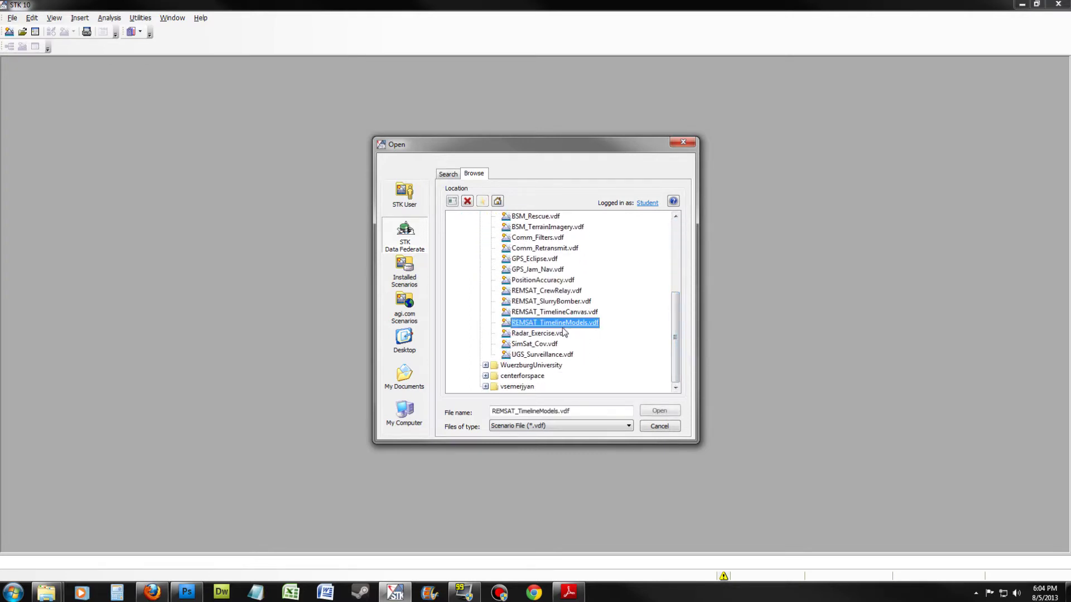
left_click(673, 414)
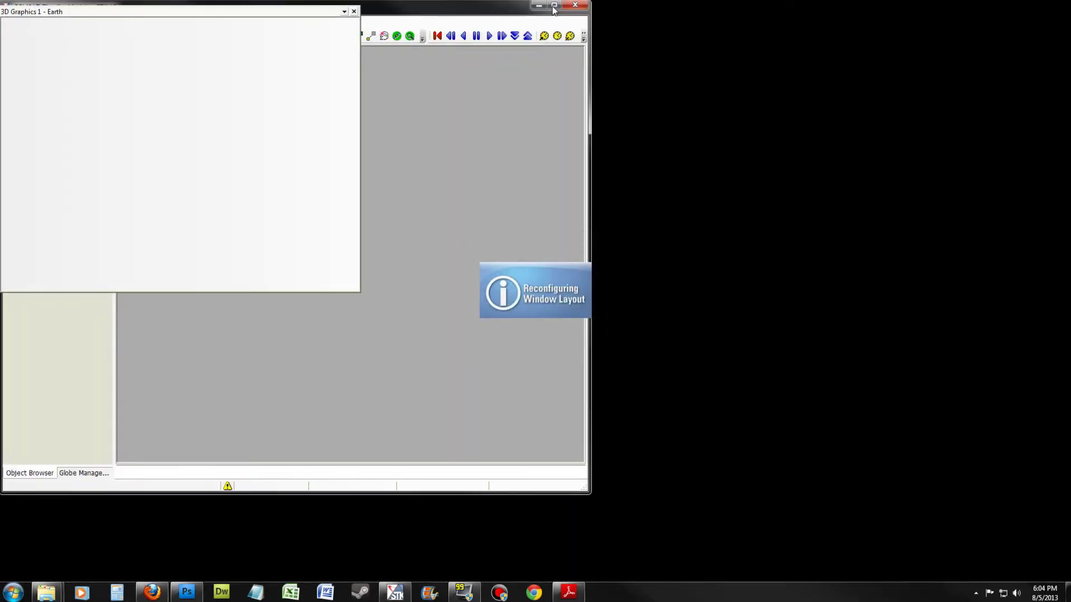
Step: Maximize the STK window to show the Hercules 3D view and movie timeline
left_click(554, 7)
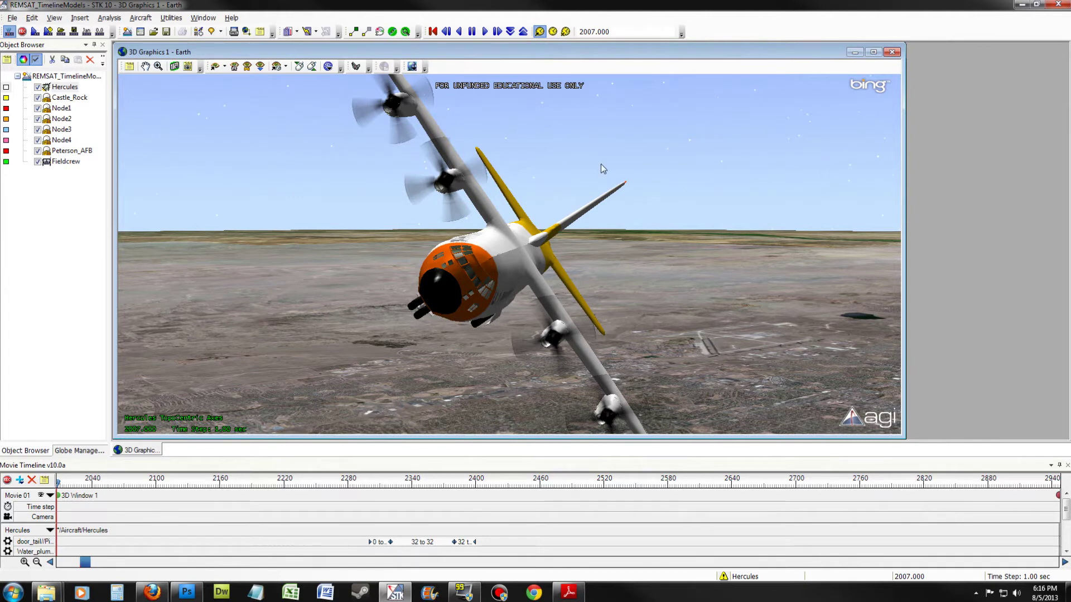
right_click(63, 88)
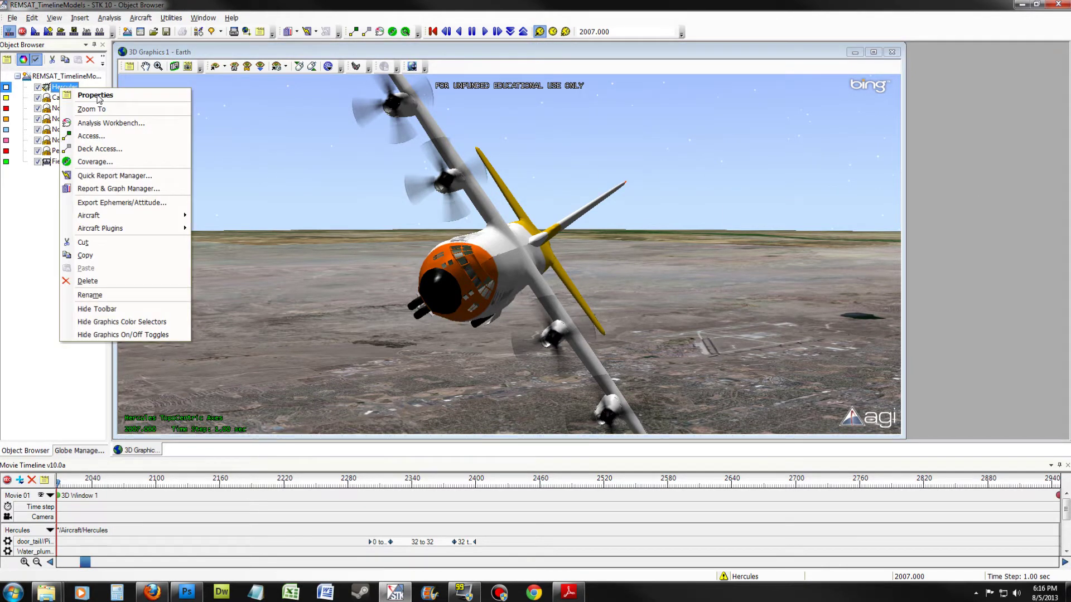
left_click(96, 96)
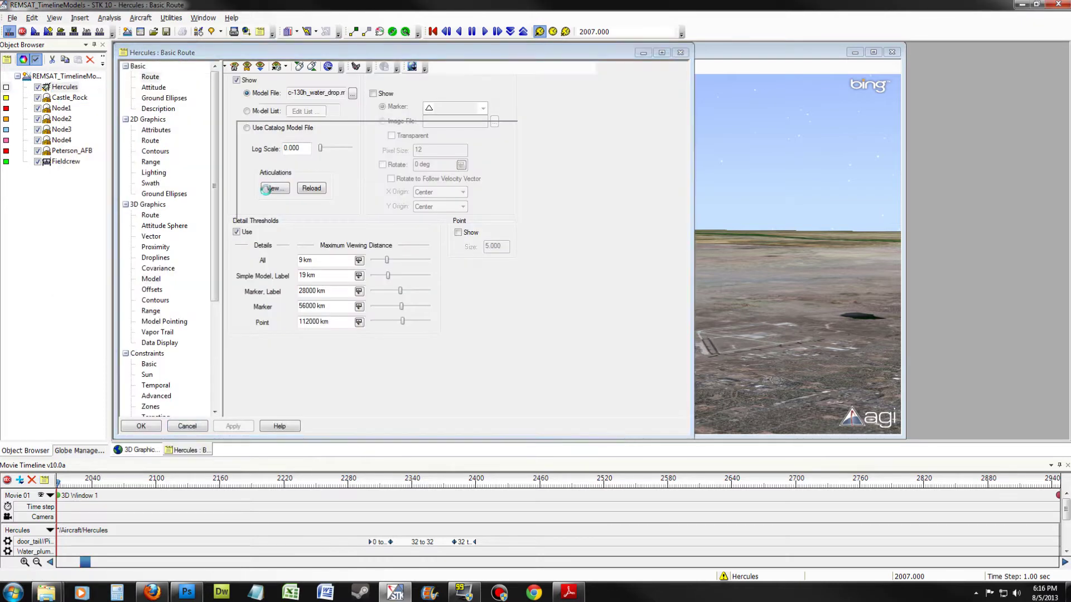
left_click(159, 205)
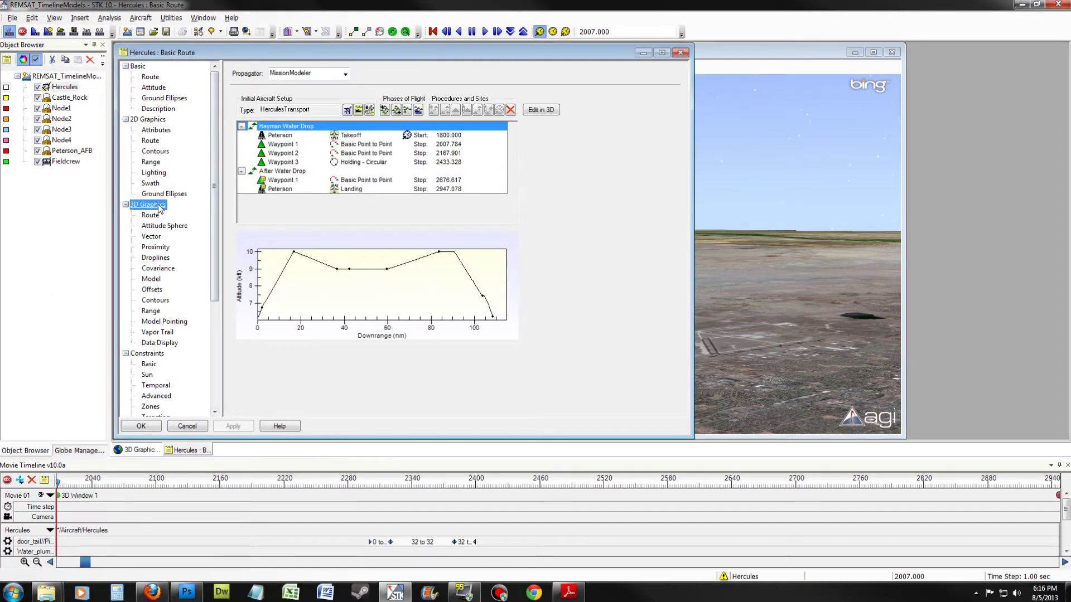
left_click(152, 279)
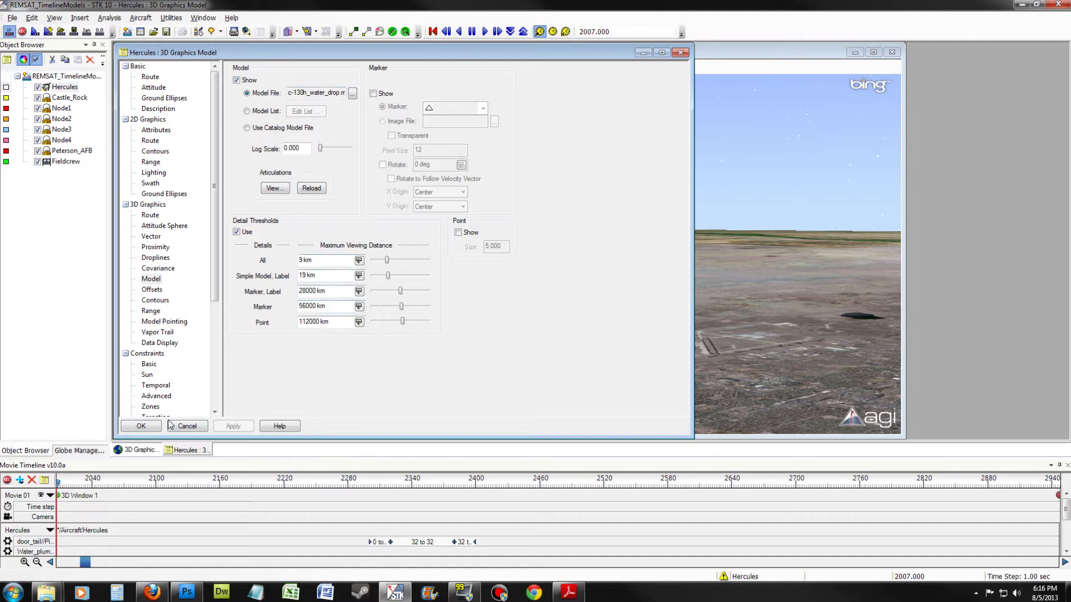
left_click(187, 426)
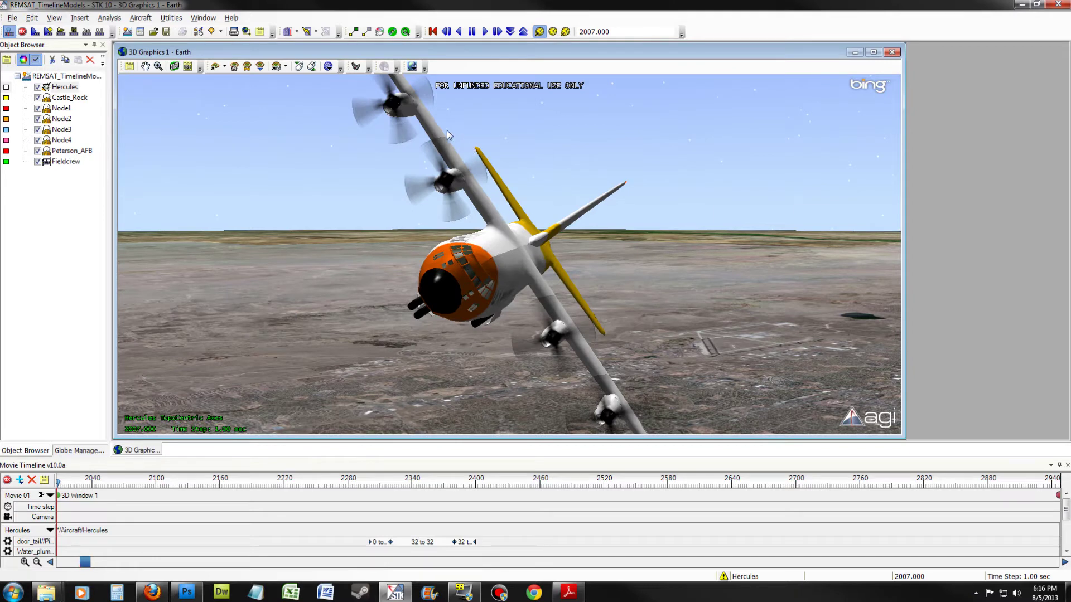
Step: Set the 3D Snap Tool to save snapshots to file as Jpeg Image (JPEG)
left_click(188, 68)
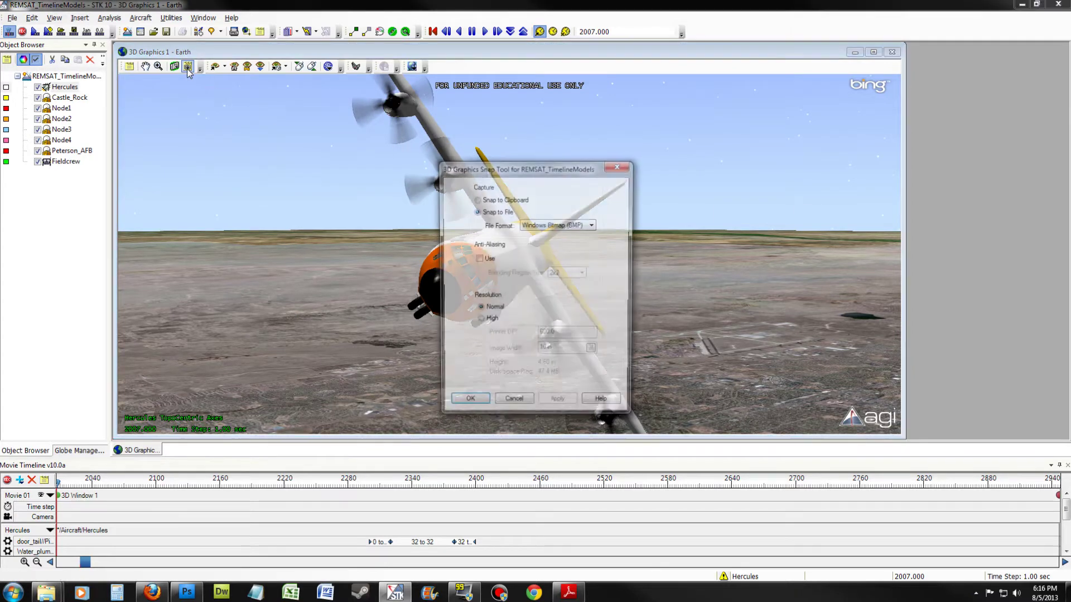
left_click_drag(533, 164, 957, 137)
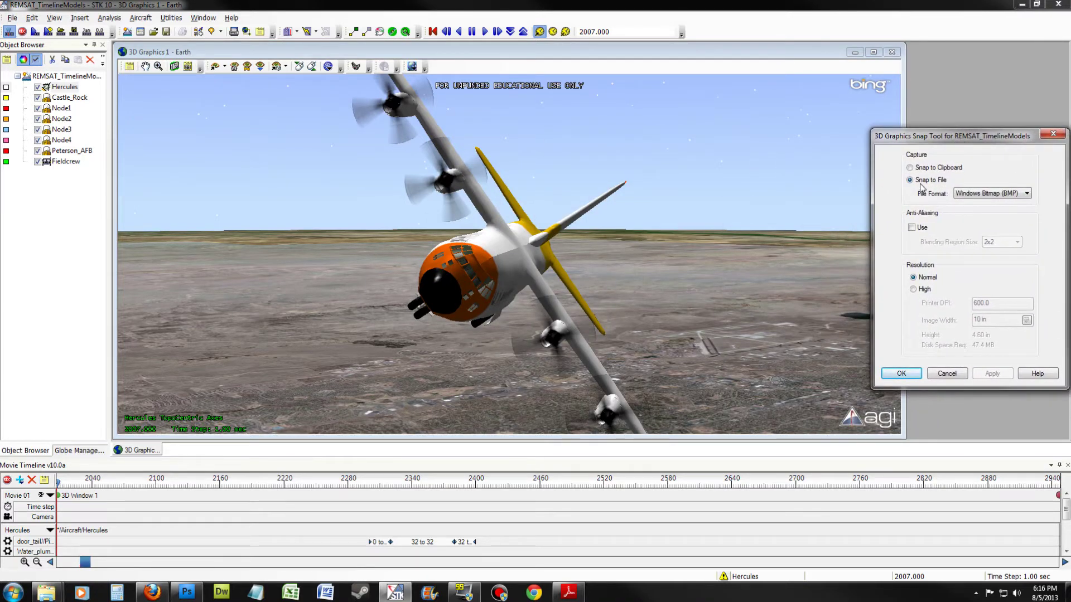
left_click(993, 196)
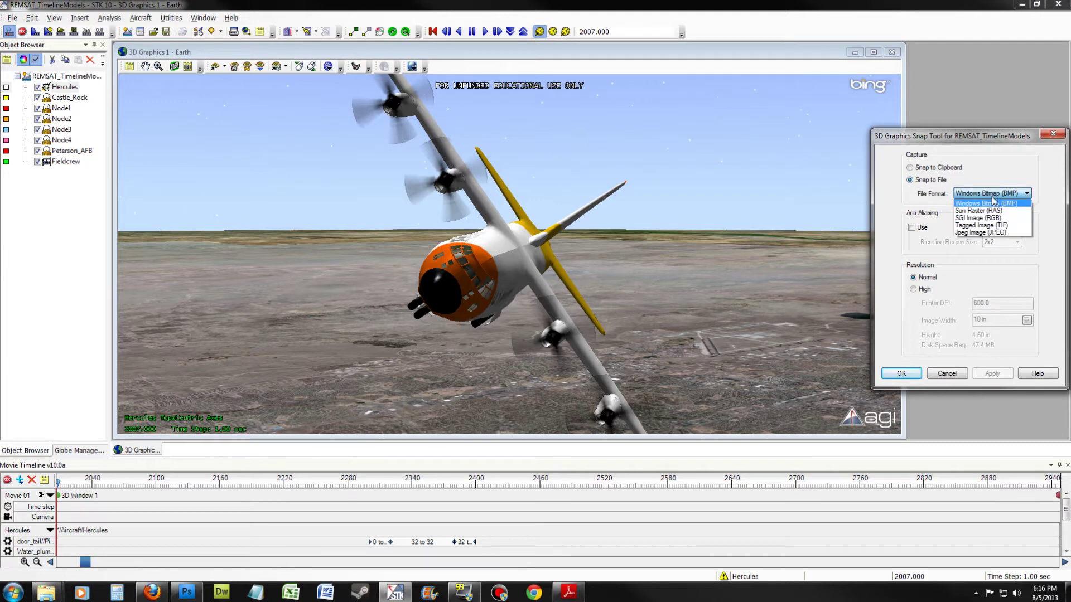
left_click(992, 233)
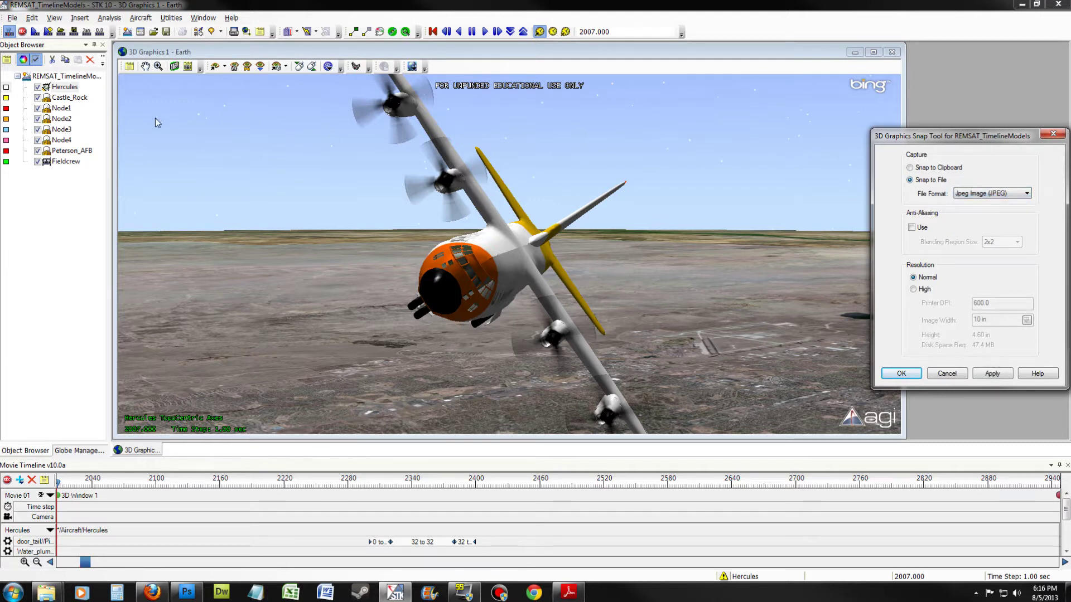
right_click(39, 78)
Step: In the scenario's Basic Time properties, use the analysis start time and clear Stop at Time
left_click(56, 82)
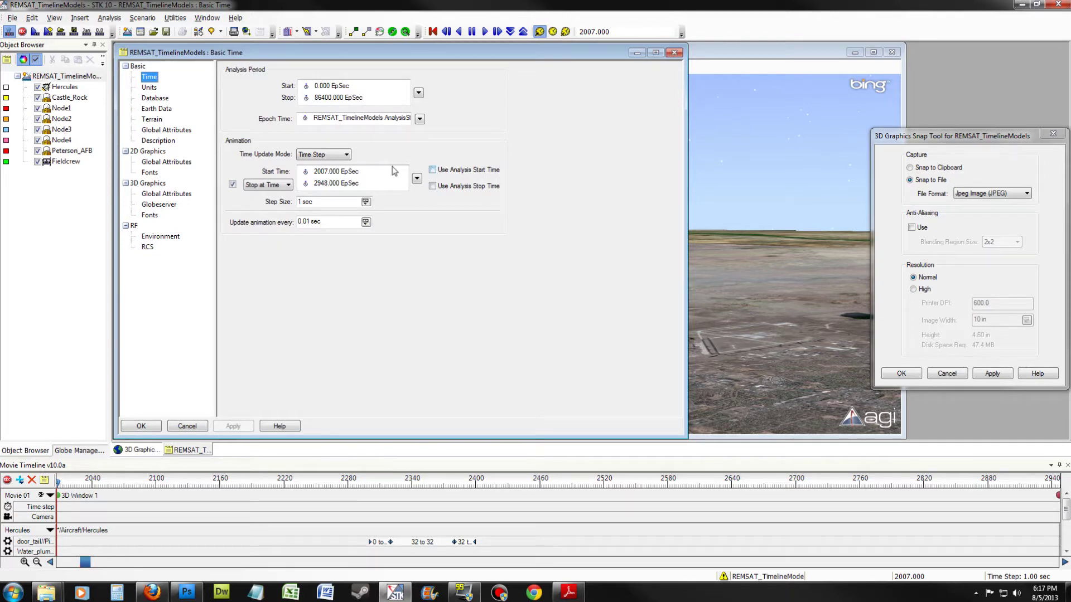
left_click(432, 170)
left_click(232, 185)
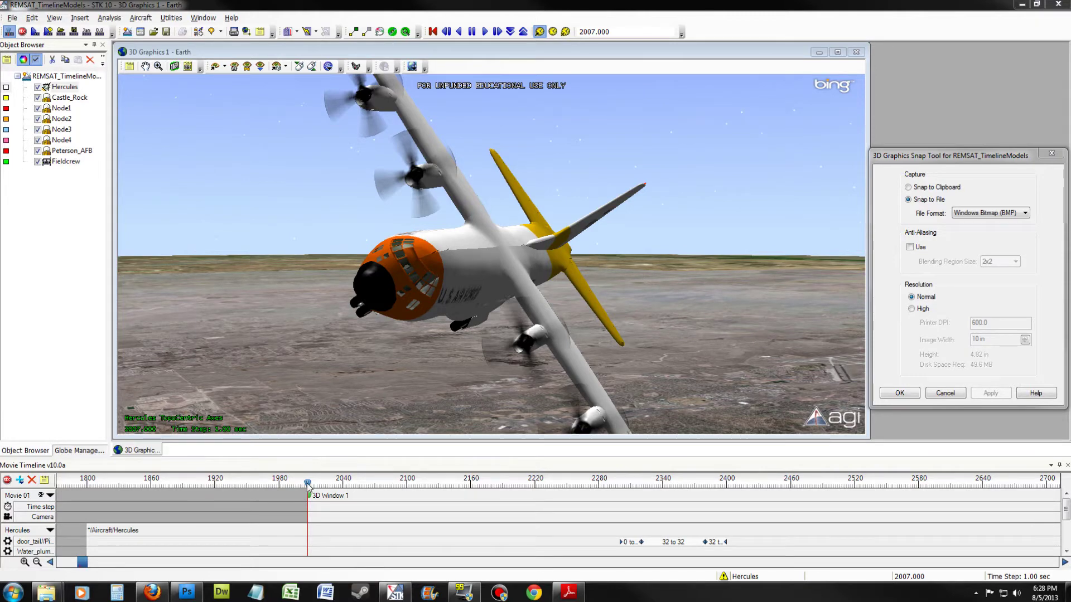
Step: Advance the animation to time 2322 and save a new stored view named Water Drop
left_click_drag(307, 485, 645, 505)
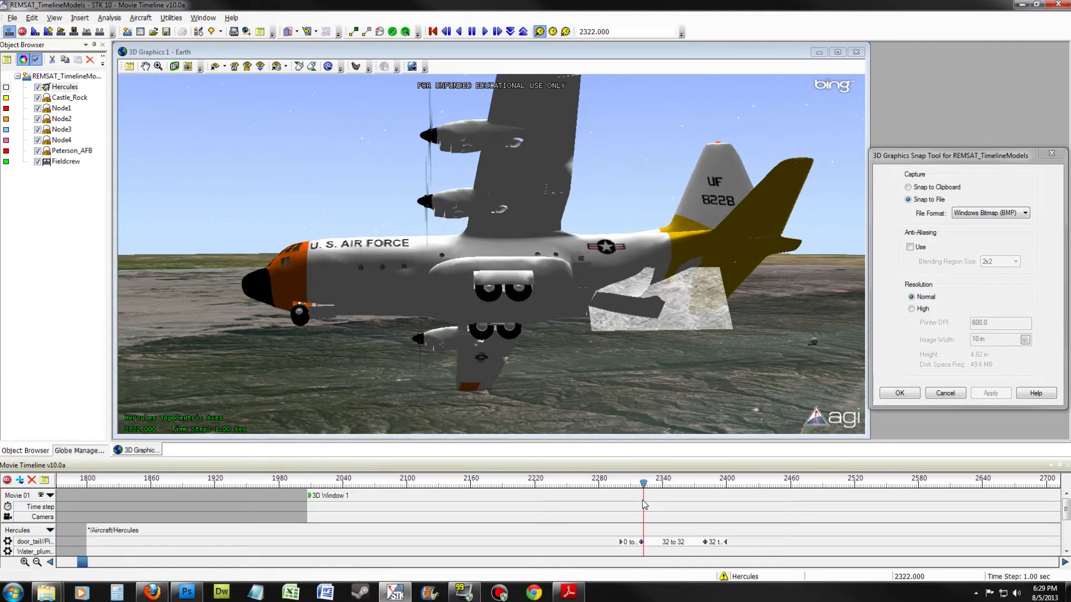
left_click(276, 66)
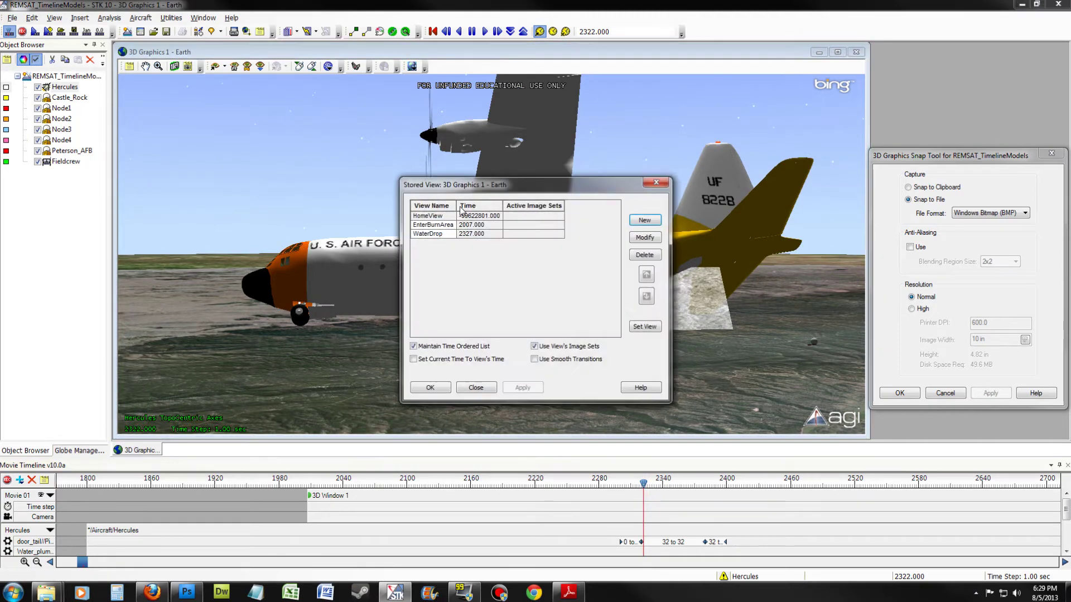
left_click(645, 221)
left_click(425, 233)
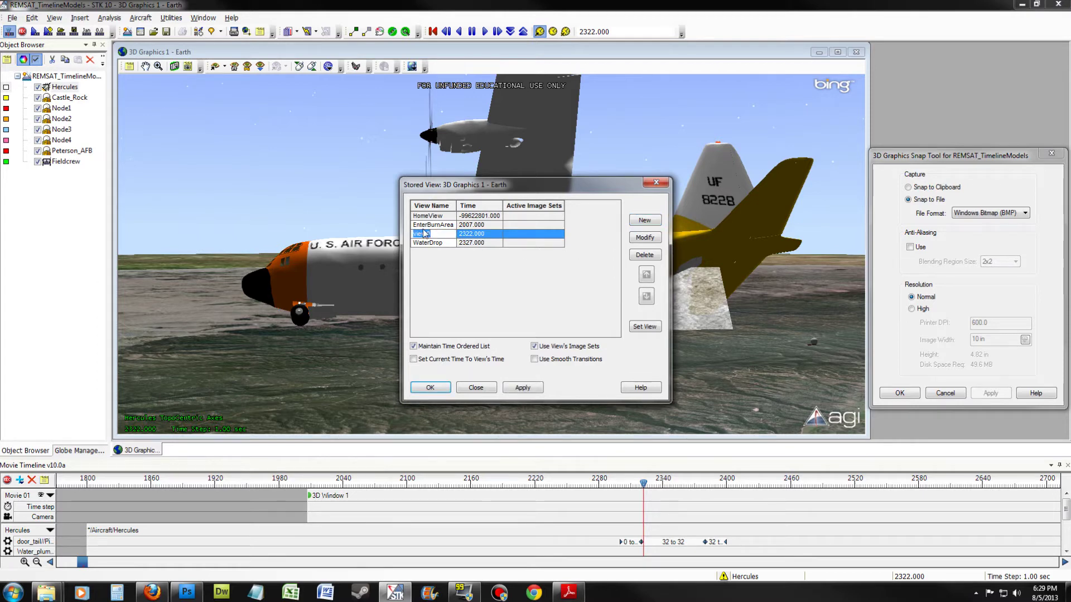
type("Drop")
left_click(527, 388)
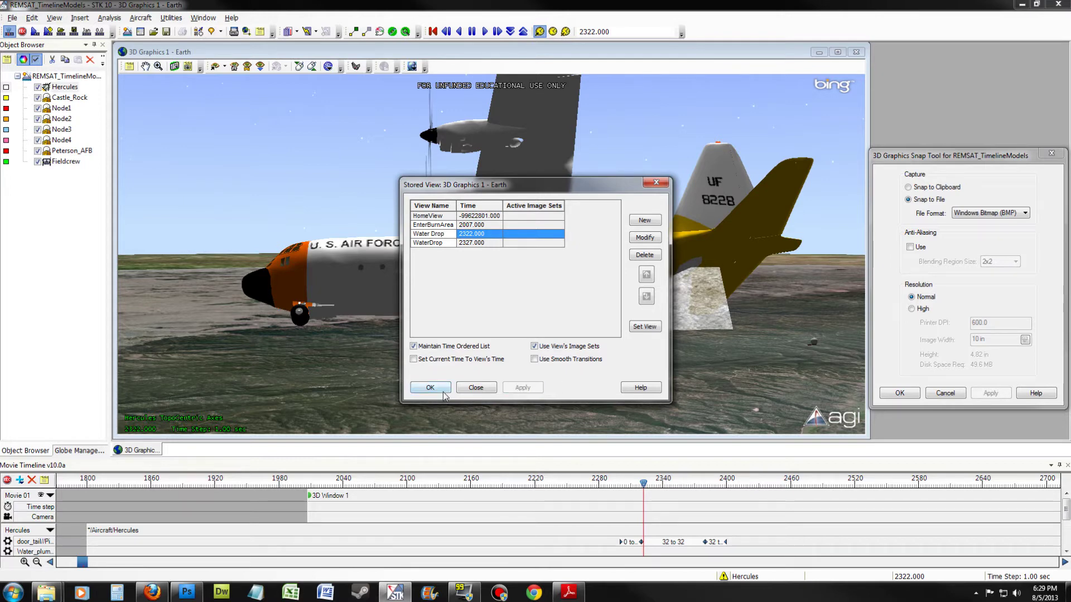
left_click(442, 390)
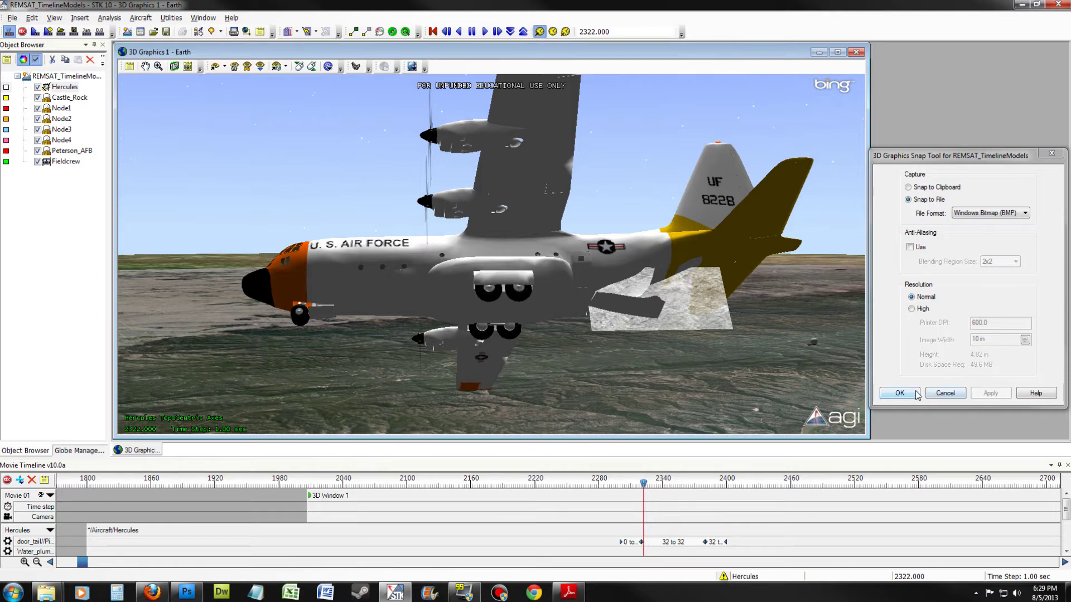
Step: Snap the current Hercules 3D frame and save it as the Water Drop bitmap
left_click(175, 67)
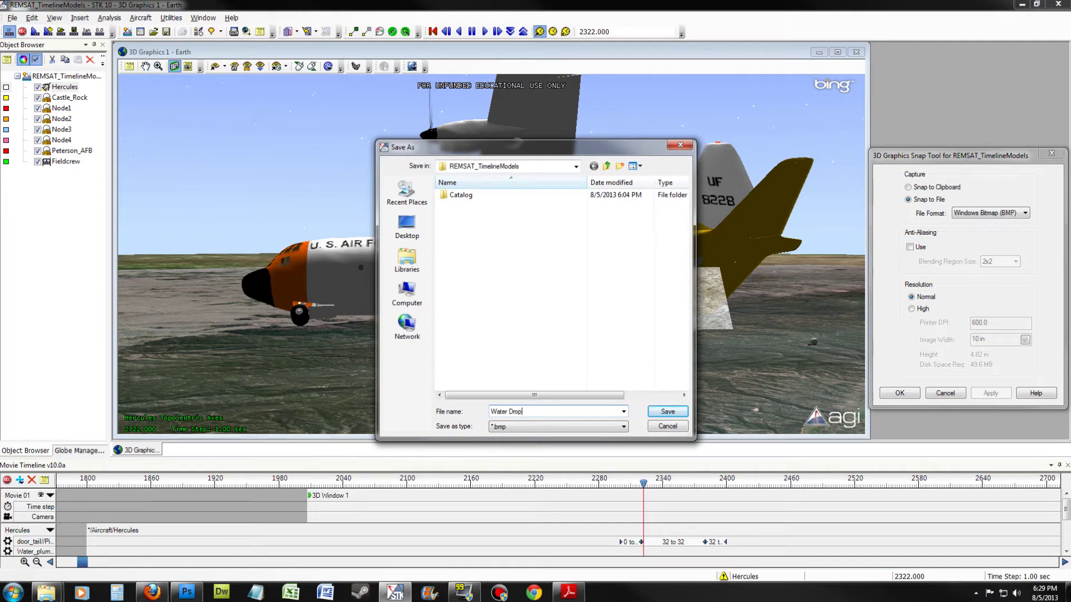
left_click(667, 411)
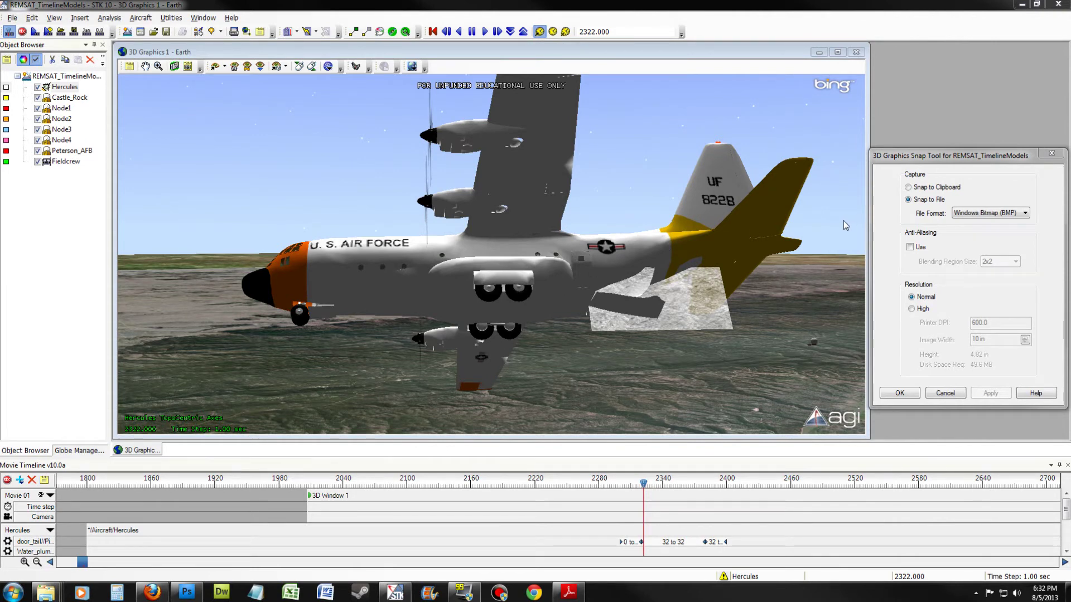
Step: Enable 2x2 anti-aliasing, snap the frame, save it as Water Drop, and view it in Photoshop
left_click(910, 247)
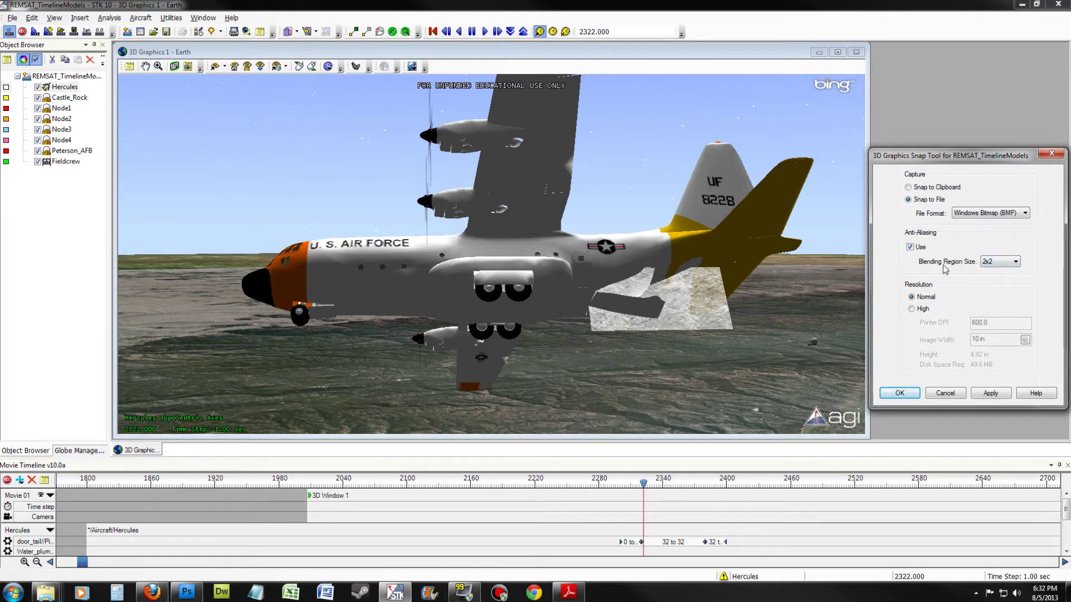
left_click(989, 393)
left_click(174, 66)
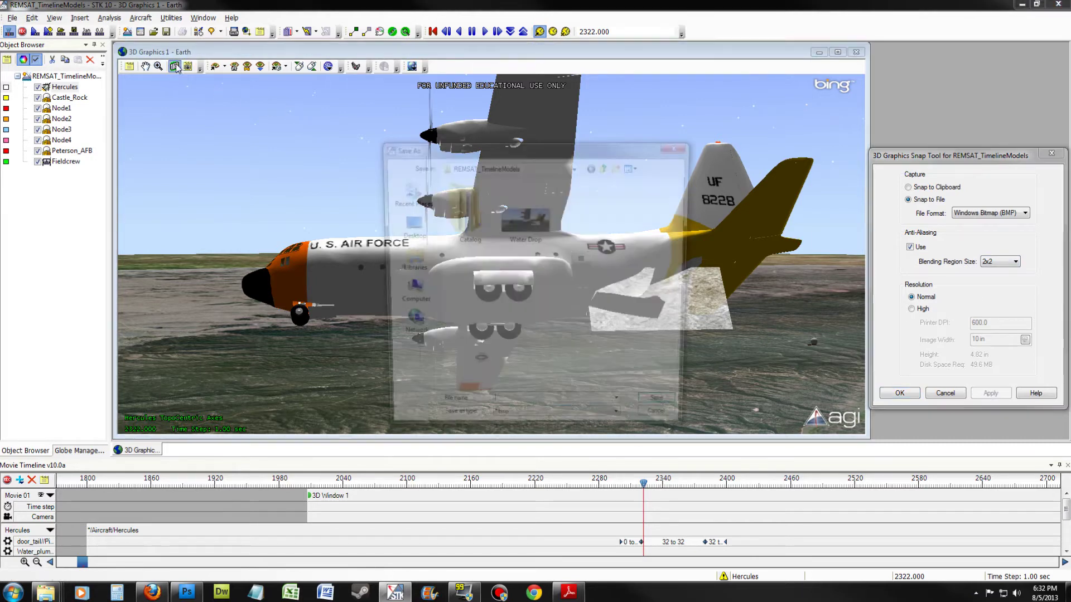
left_click(524, 217)
left_click(545, 410)
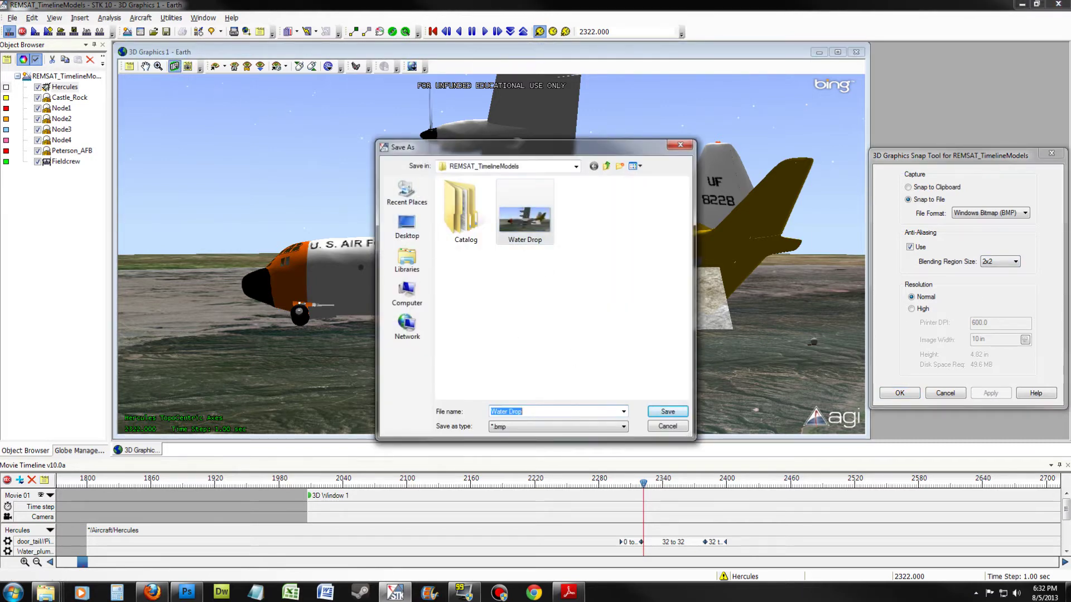
type("Water Drop")
left_click(668, 413)
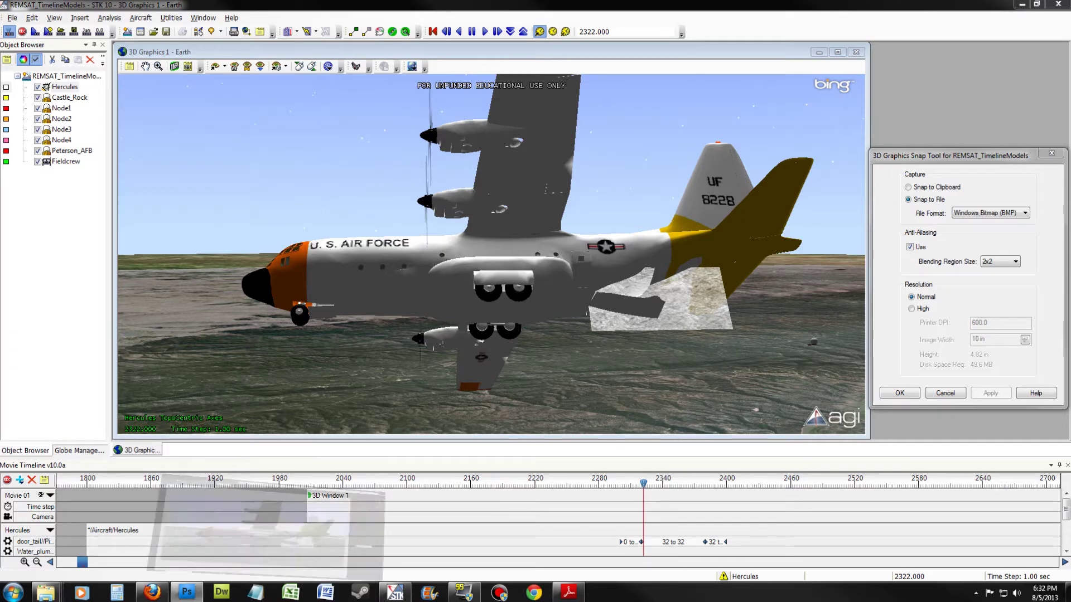
left_click(187, 592)
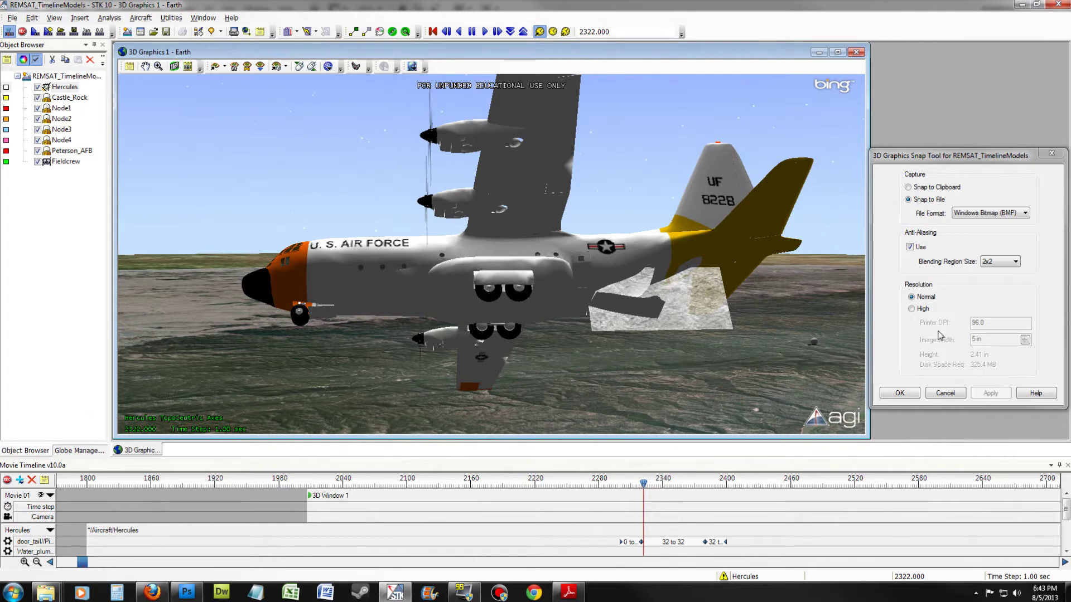
Step: Set snapshot resolution to High and take a high-resolution snap, cancelling the final save
left_click(912, 309)
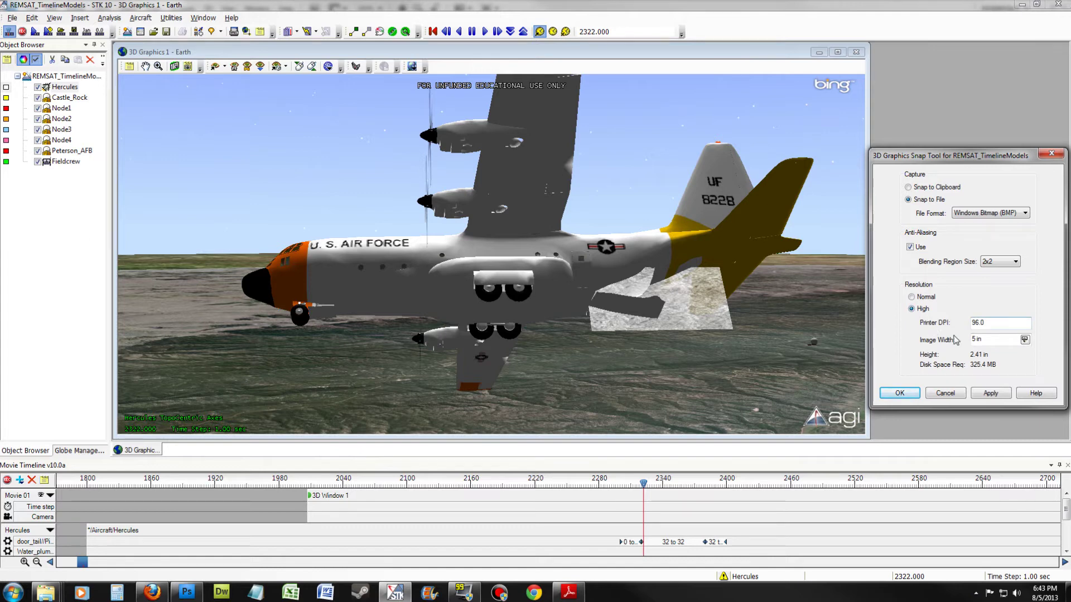
left_click(989, 393)
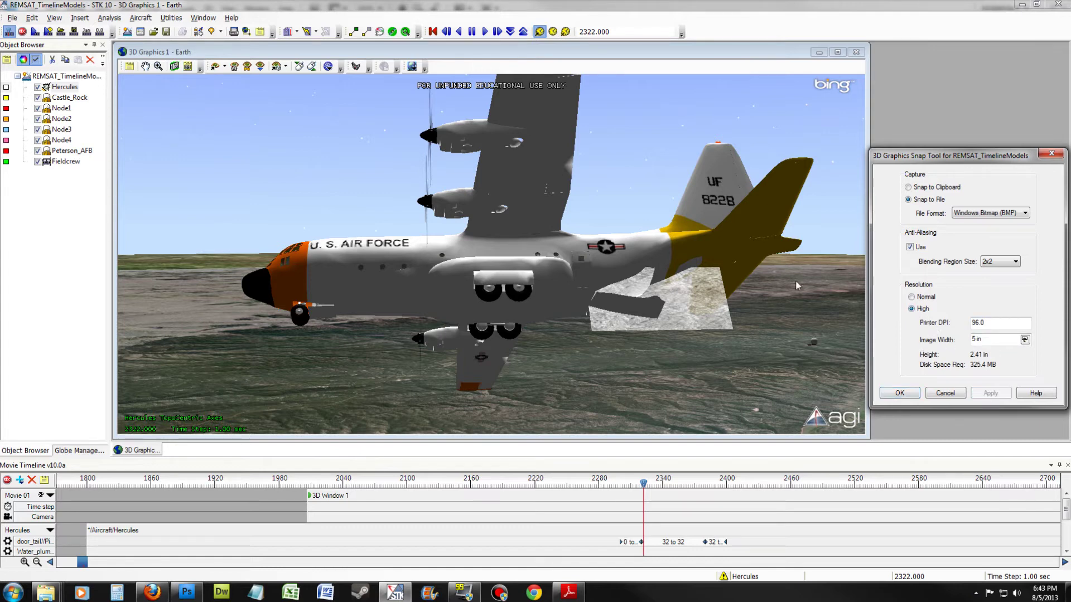
left_click(174, 66)
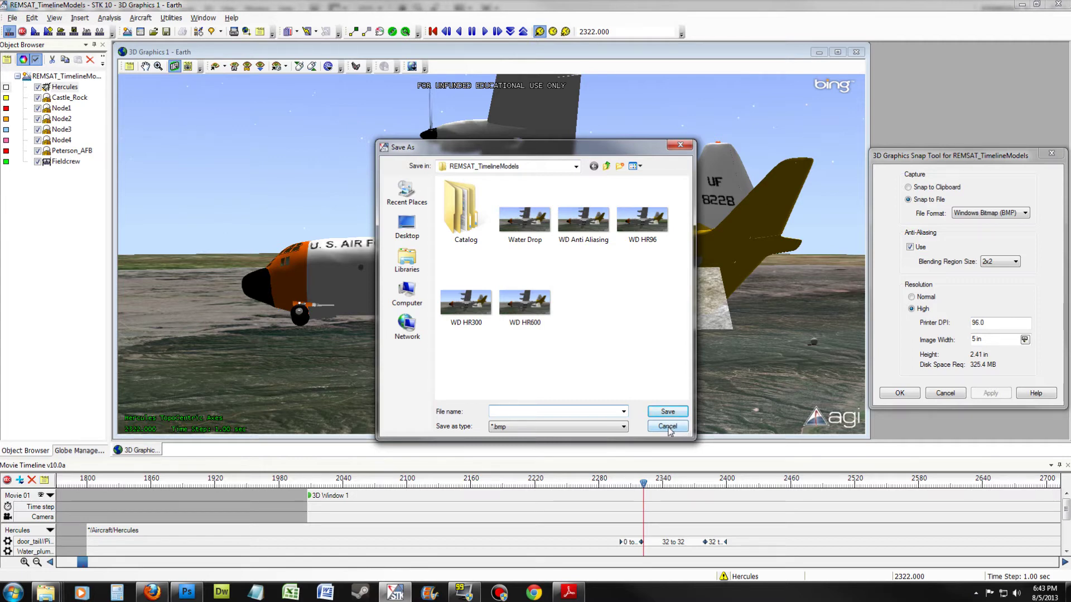
left_click(668, 427)
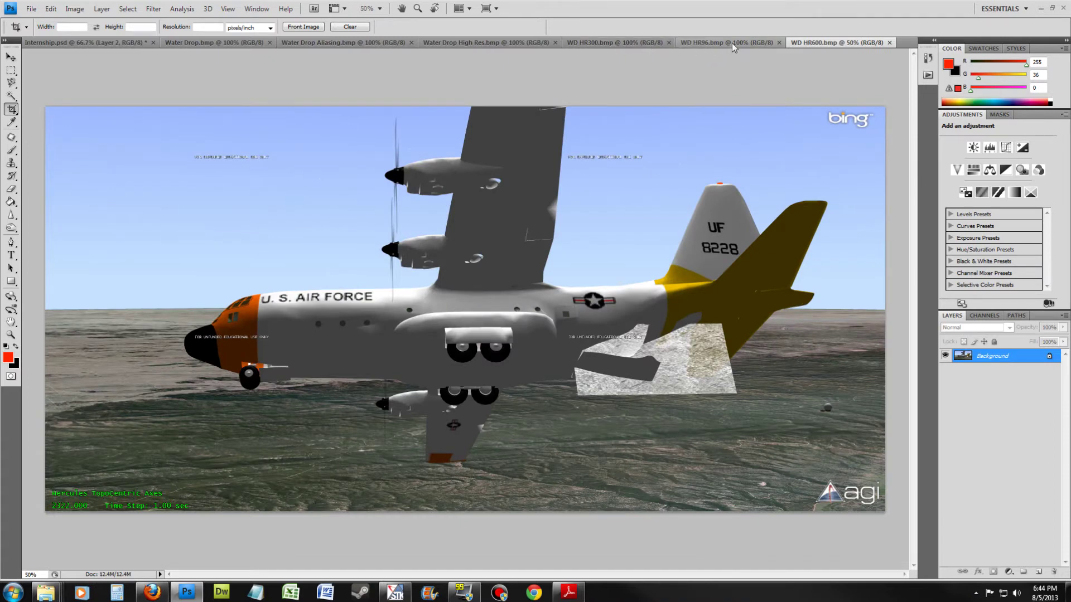
left_click(731, 43)
left_click(826, 43)
left_click(618, 42)
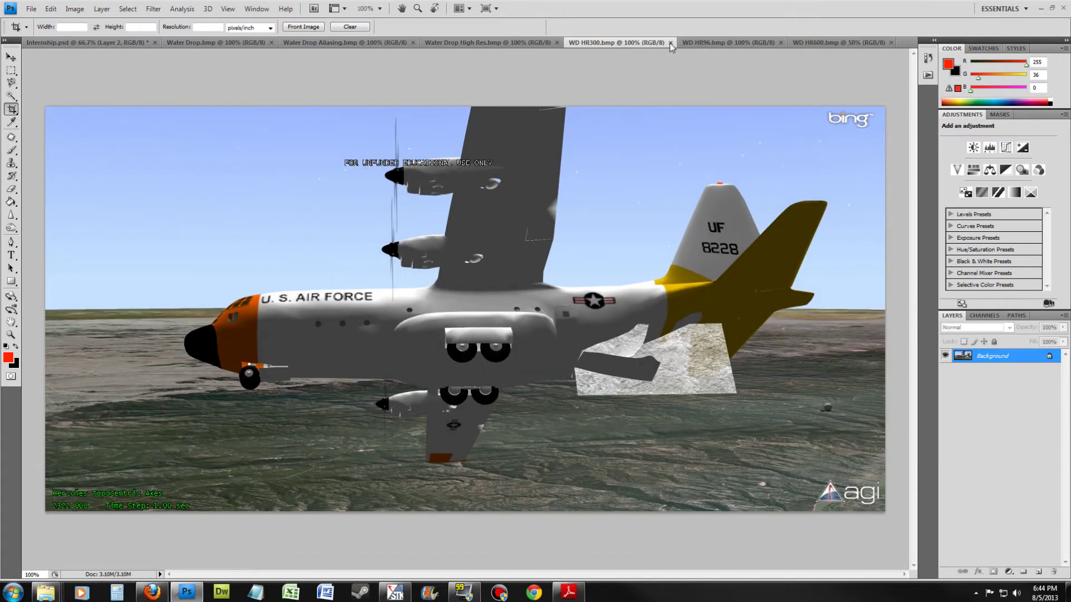
left_click(727, 42)
left_click(823, 40)
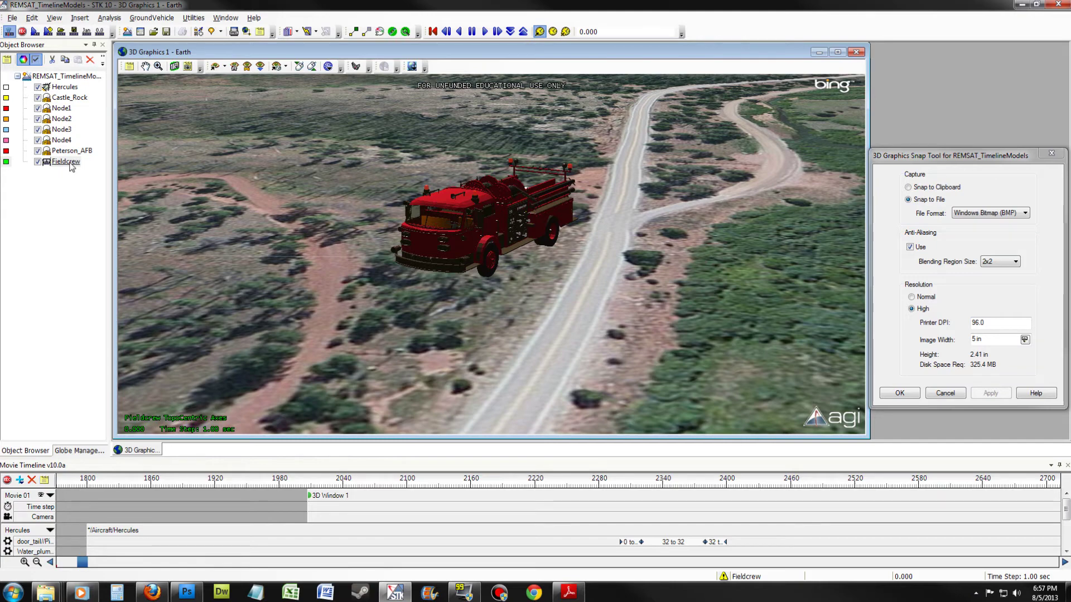
Step: Open the Report & Graph Manager with Fieldcrew selected as the report object
right_click(72, 167)
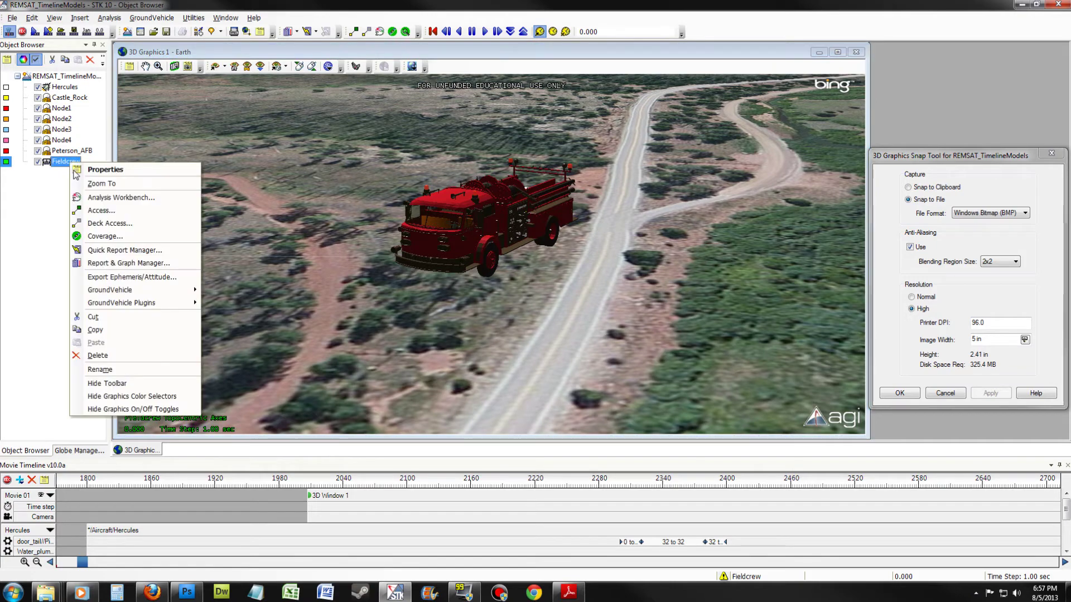
left_click(134, 263)
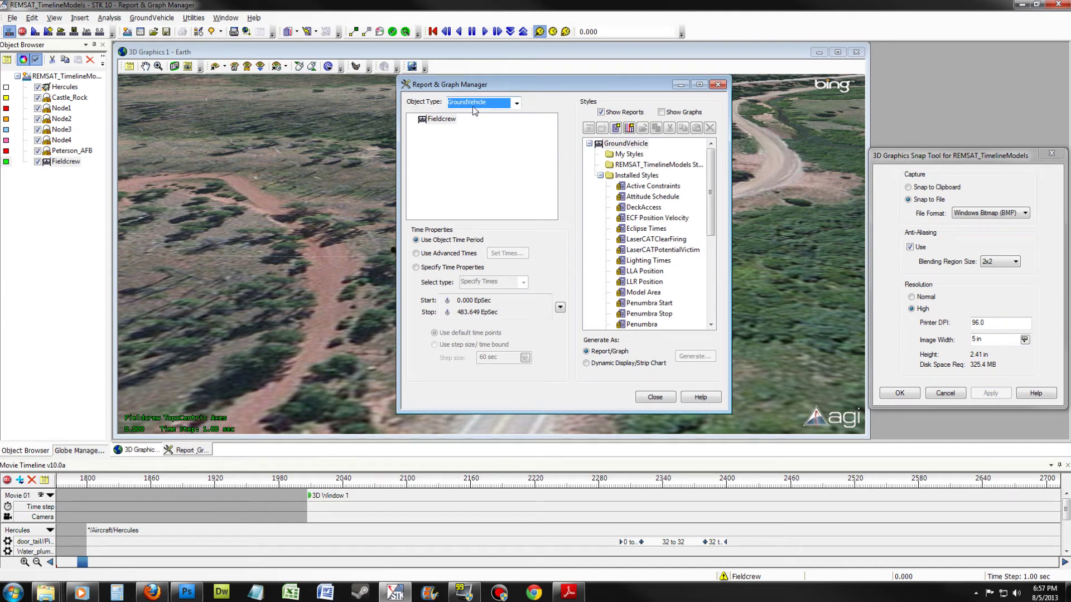
left_click(441, 120)
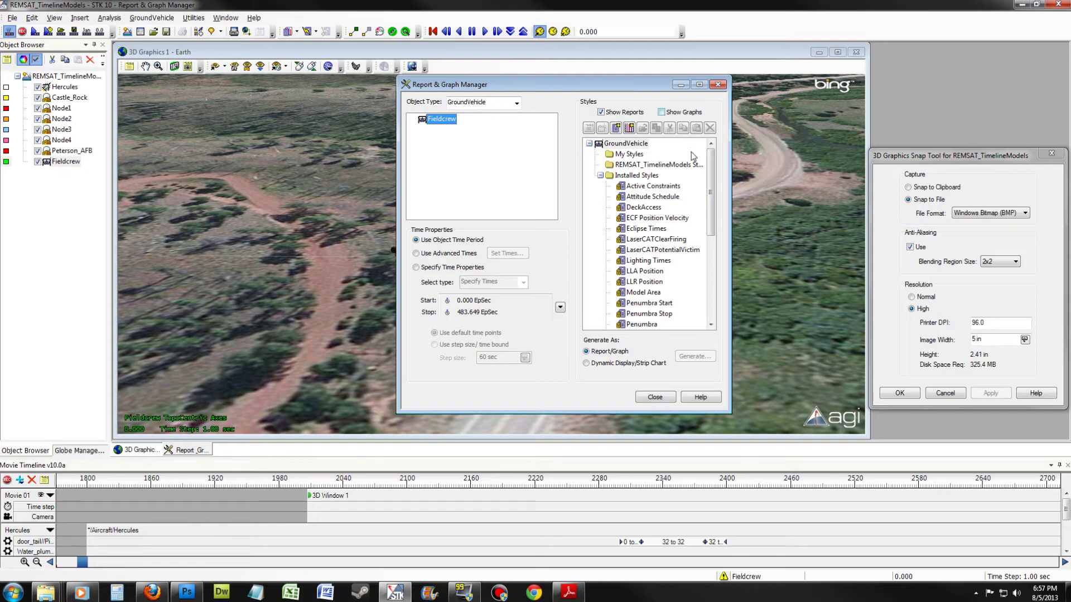
Step: Copy the installed LLA Position style into My Styles and open its editor
left_click_drag(712, 222, 719, 320)
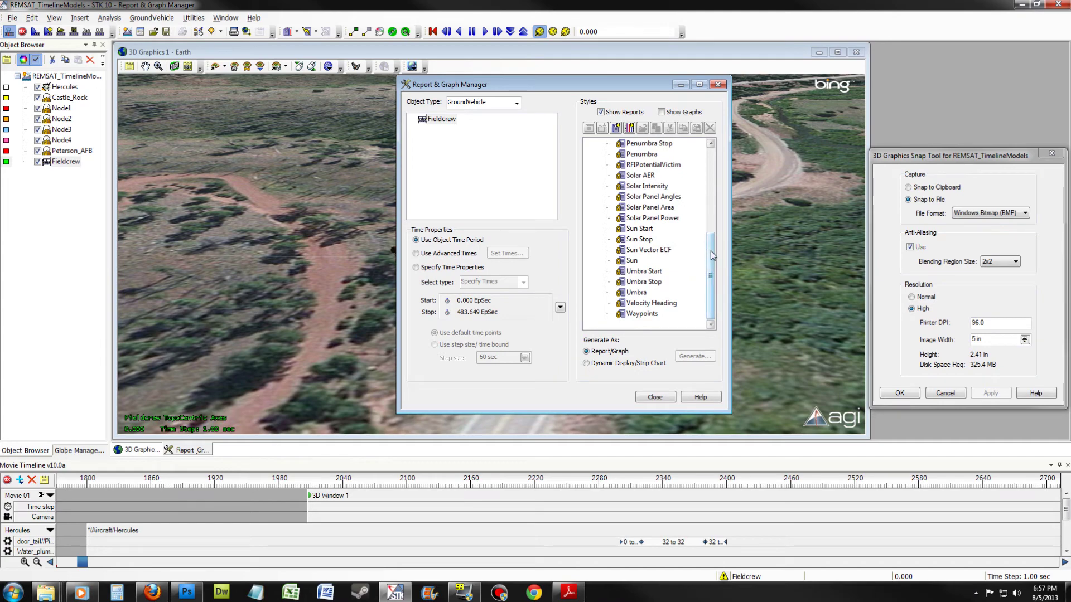
left_click_drag(712, 255, 715, 213)
left_click(644, 186)
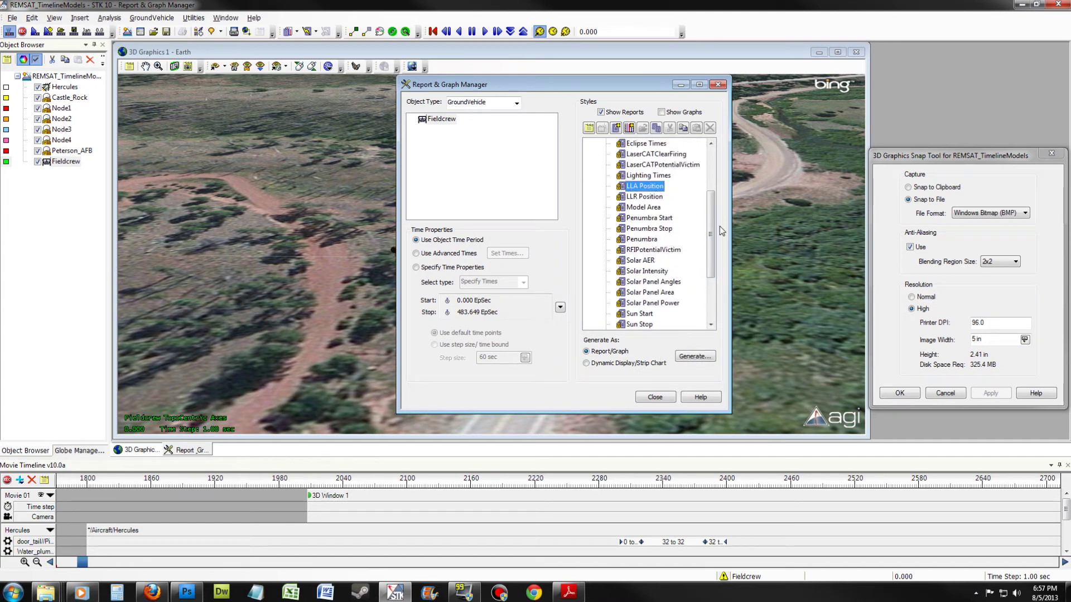
left_click(657, 128)
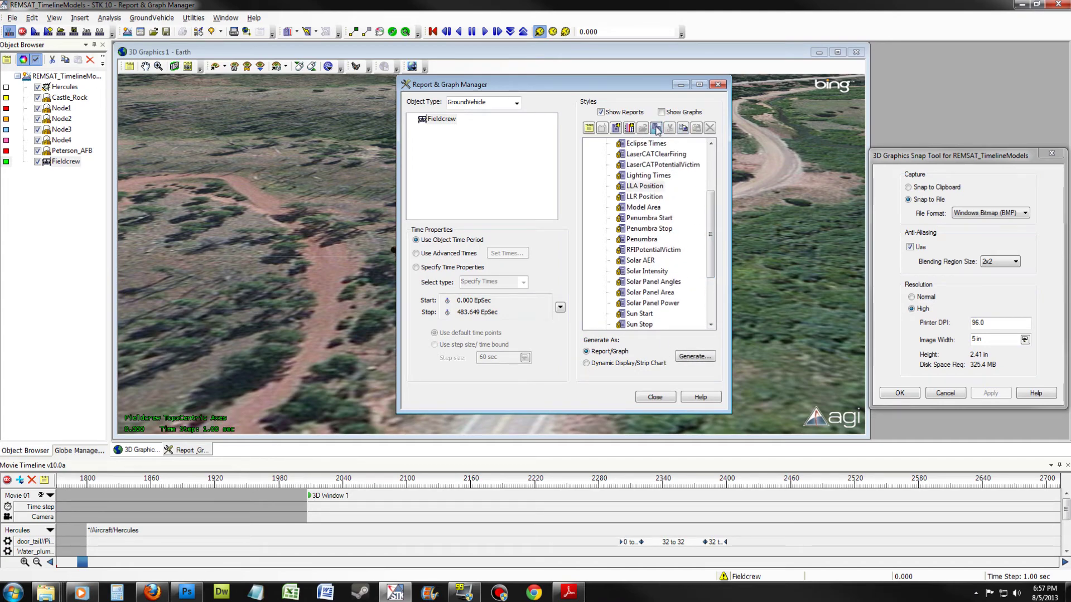
left_click_drag(330, 48, 584, 175)
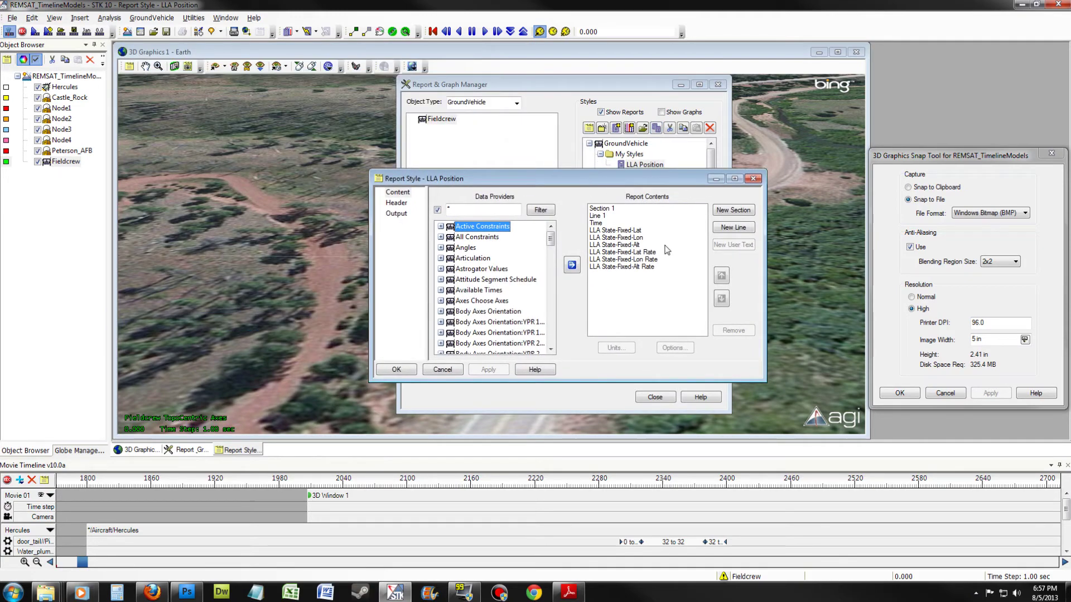
Step: Remove the LLA State-Fixed-Alt through Alt Rate rows, keeping only Time, latitude and longitude
left_click(635, 246)
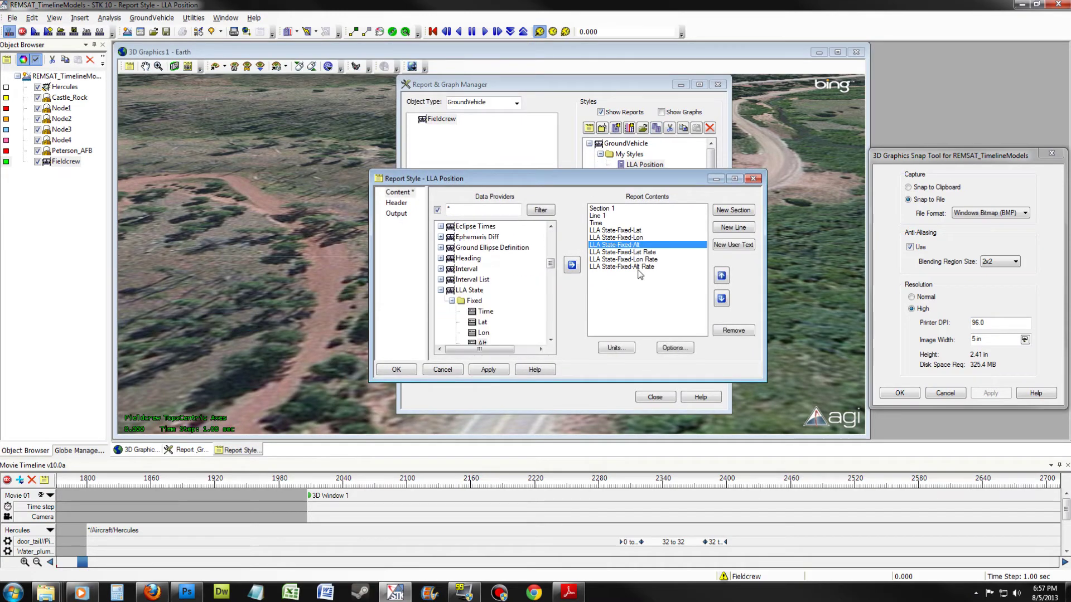
left_click(637, 269, "shift")
left_click(728, 330)
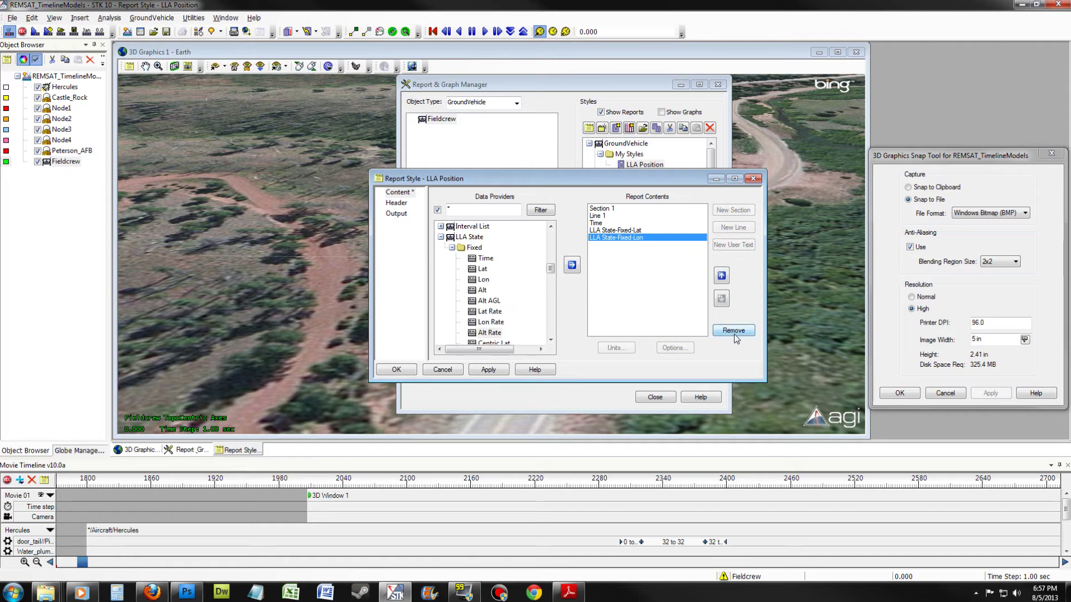
left_click(480, 370)
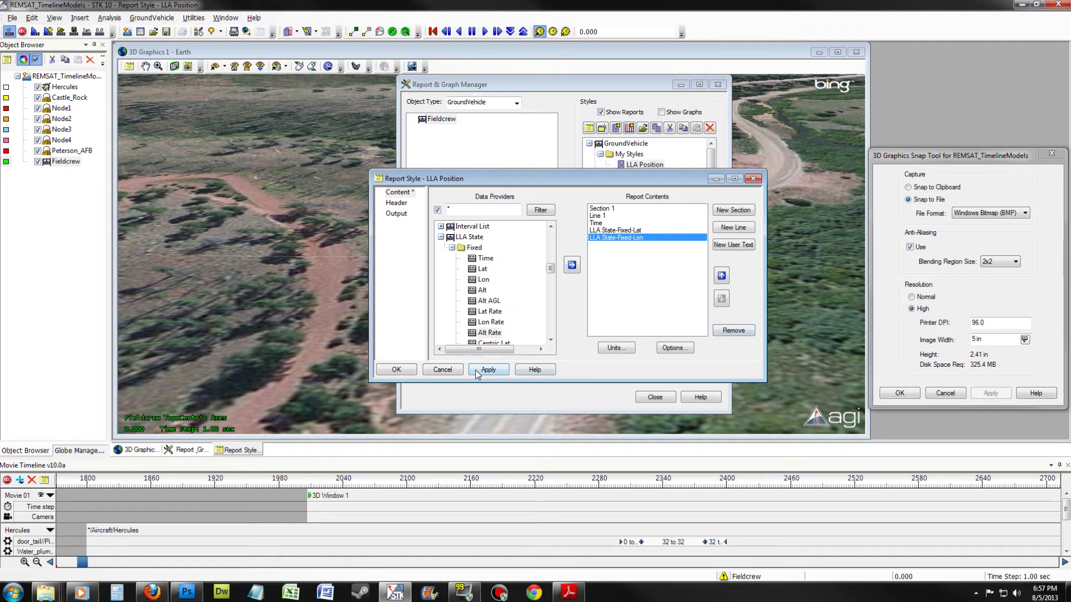
left_click(396, 370)
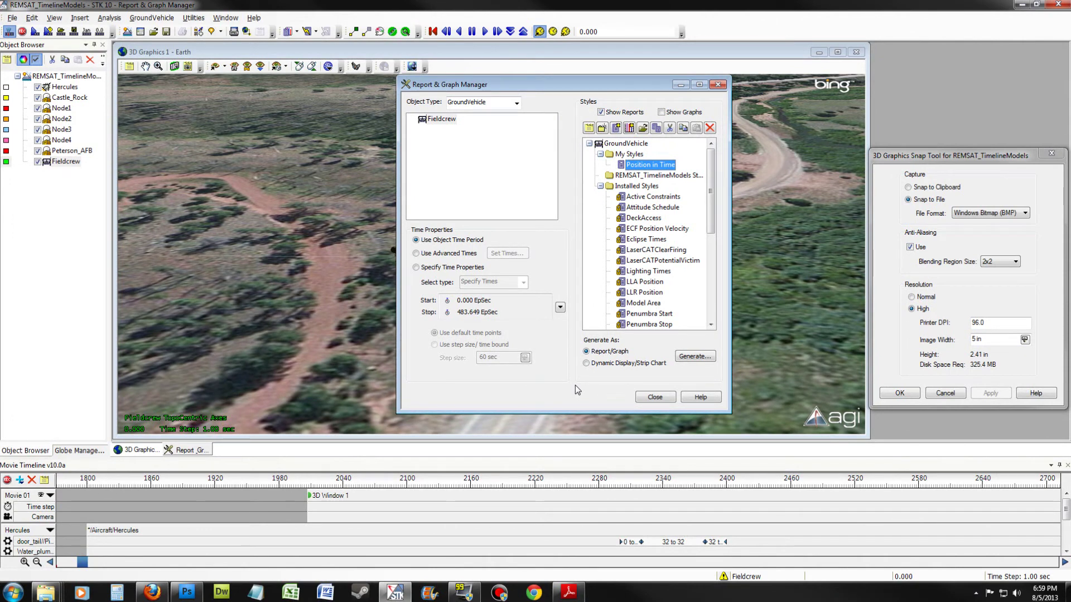
Step: Add a Position in Time data display to Fieldcrew's 3D graphics properties and apply it
left_click(655, 397)
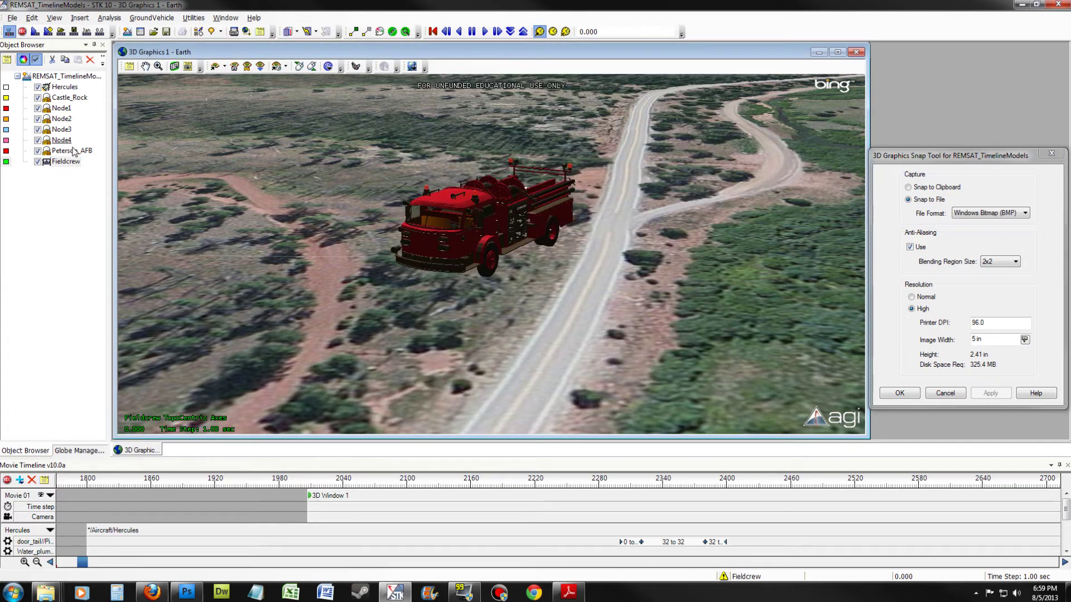
right_click(79, 163)
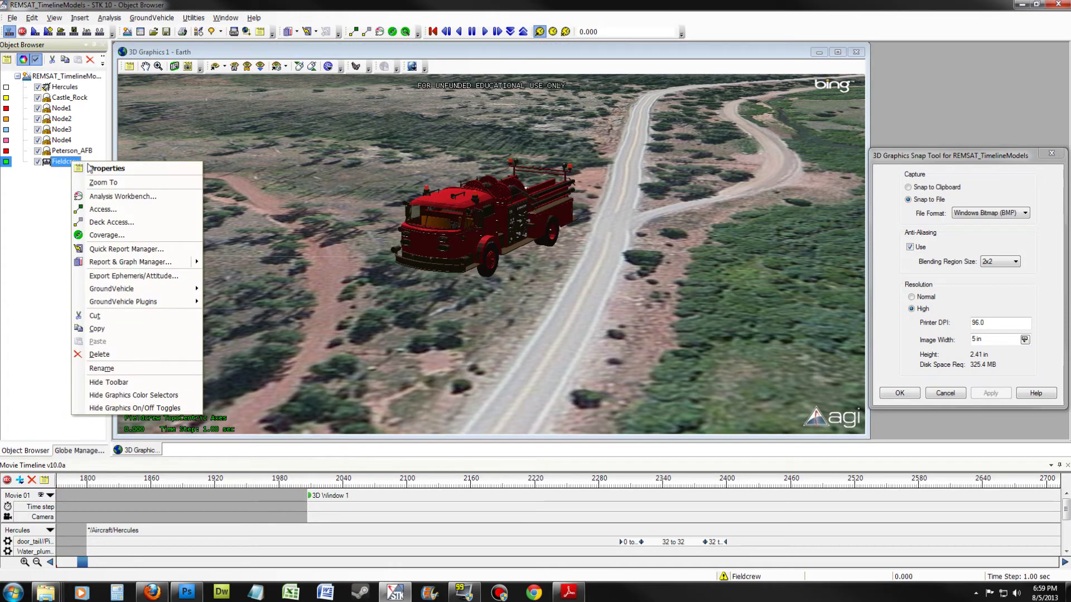
left_click(94, 168)
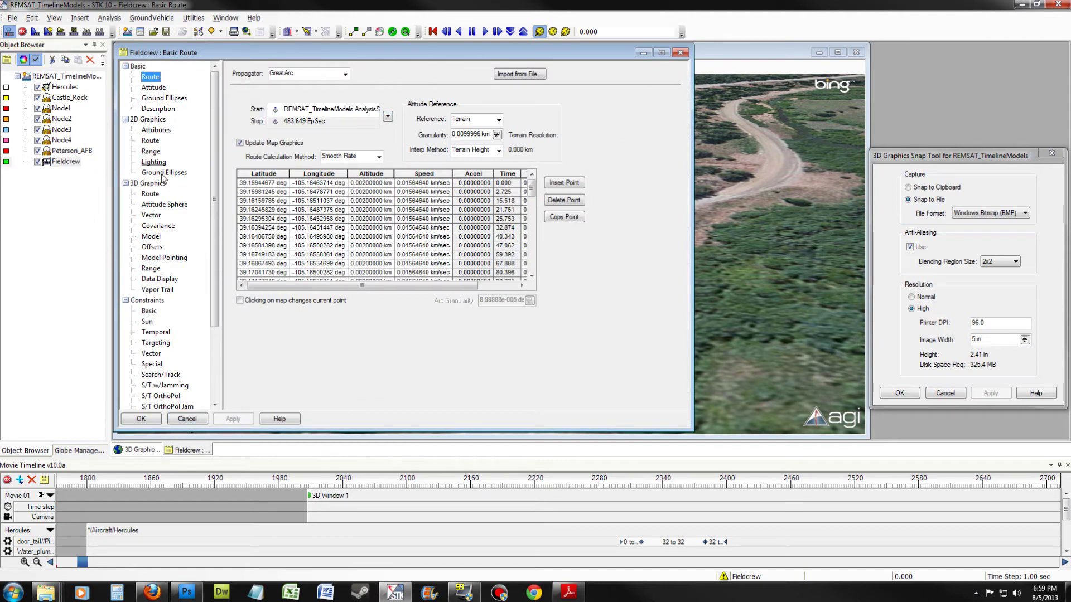
left_click(168, 279)
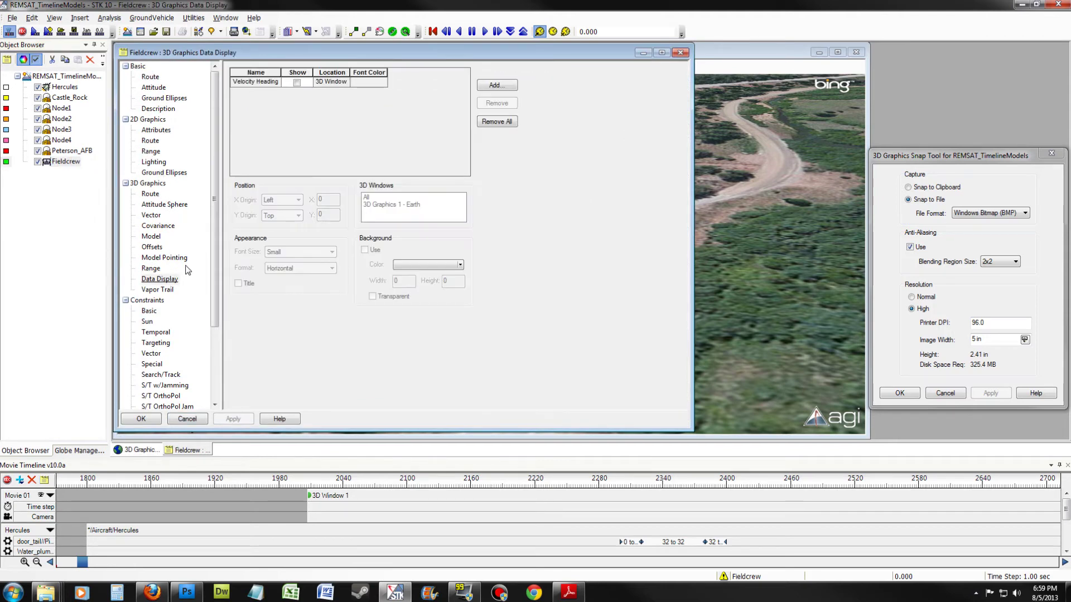
left_click(485, 87)
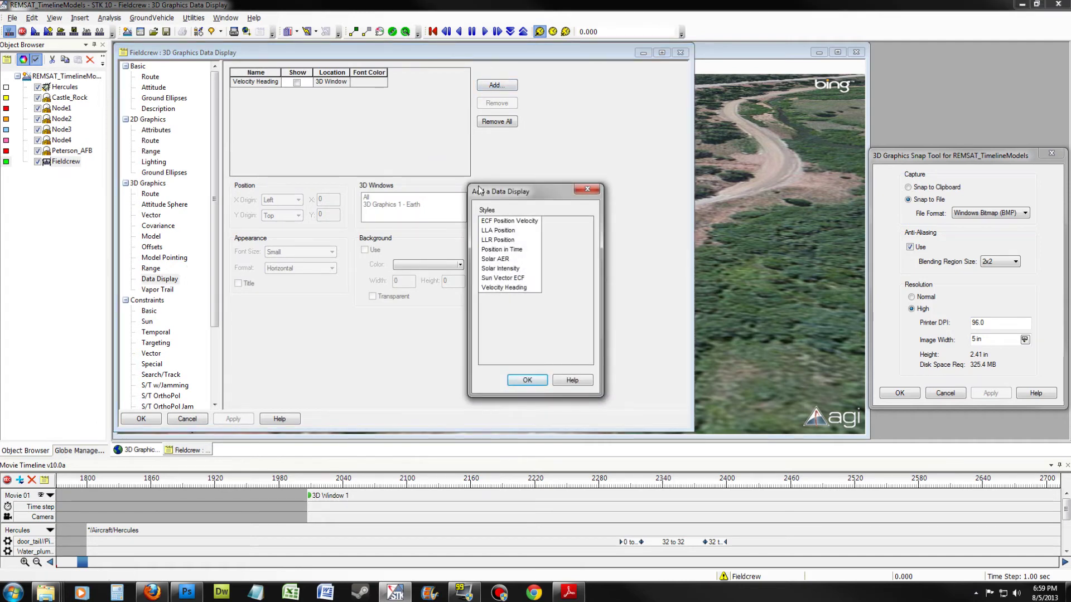
left_click(513, 251)
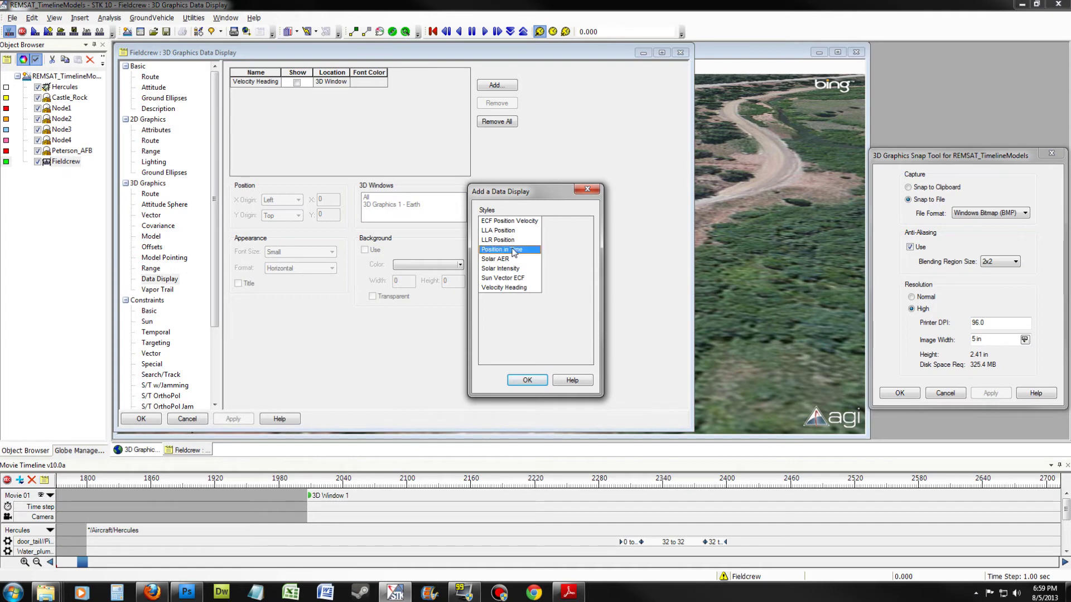
left_click(528, 382)
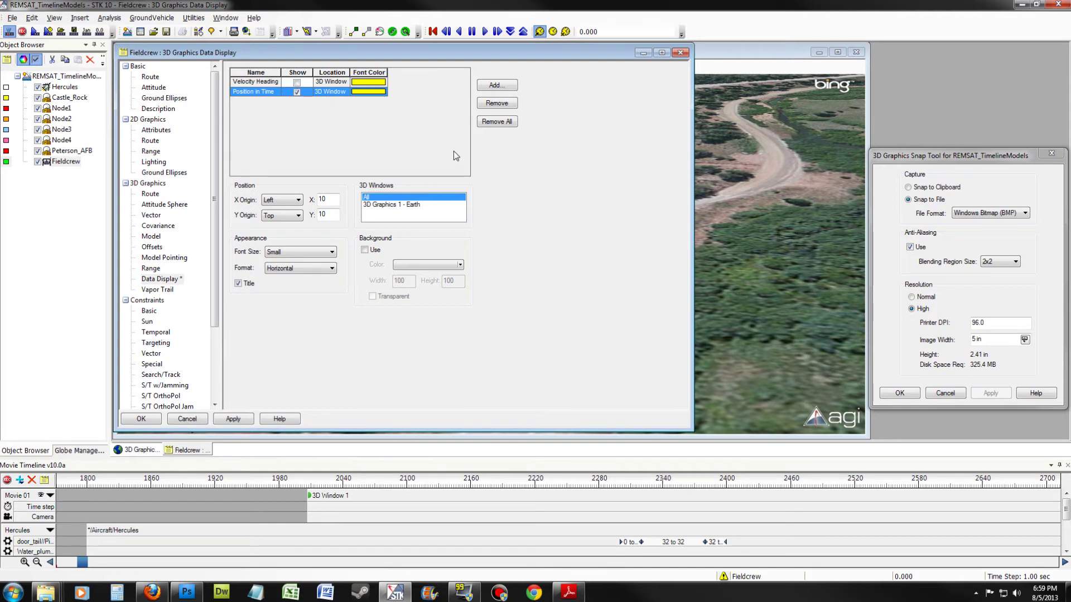
left_click(245, 420)
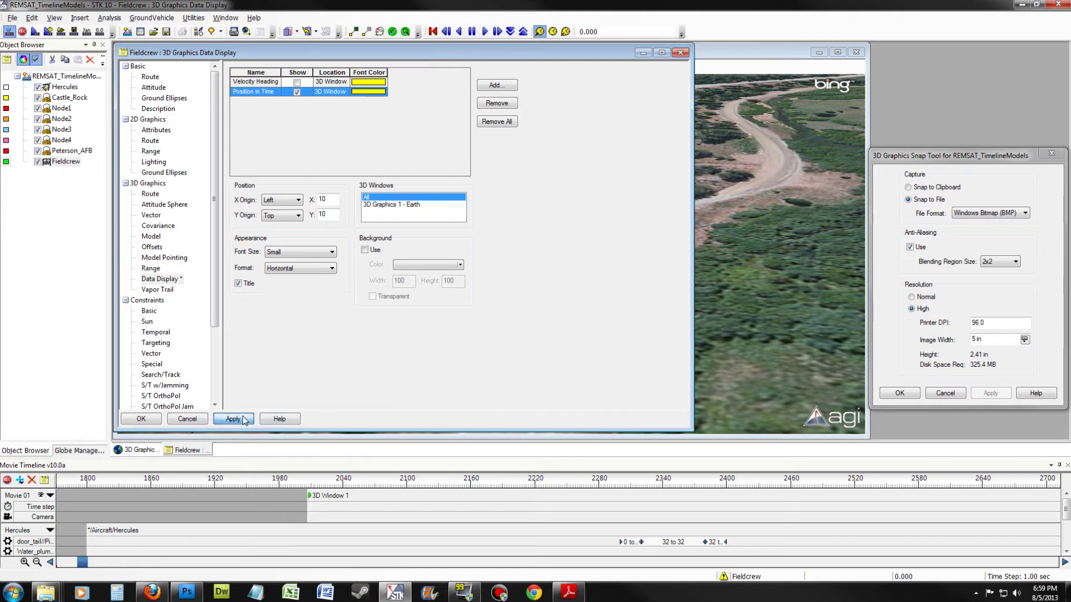
left_click(156, 421)
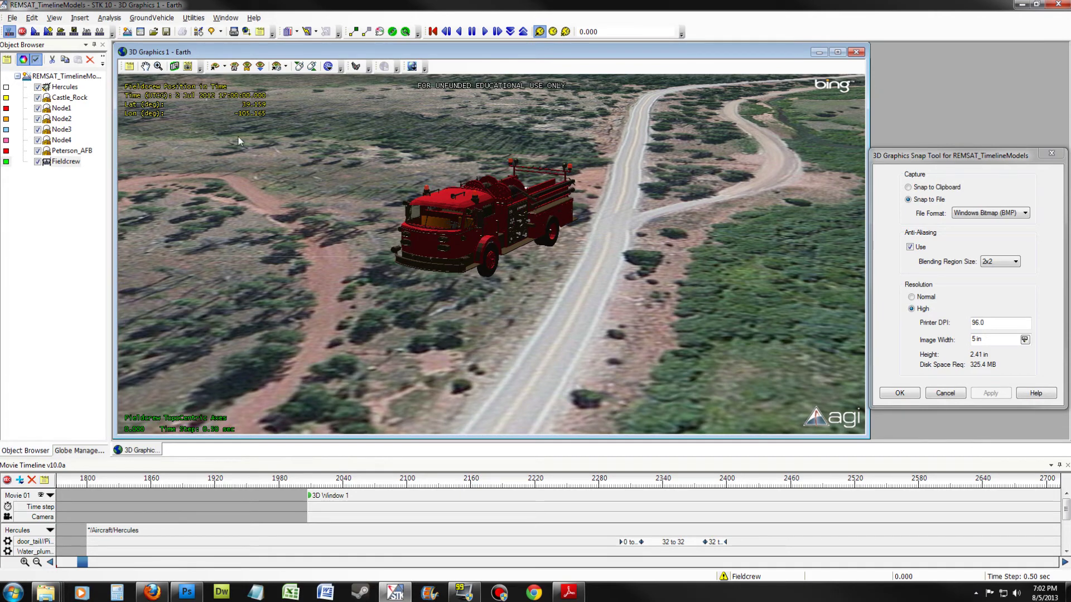
Step: Change the font size of Fieldcrew's Position in Time data display to Medium and apply
right_click(62, 163)
left_click(91, 166)
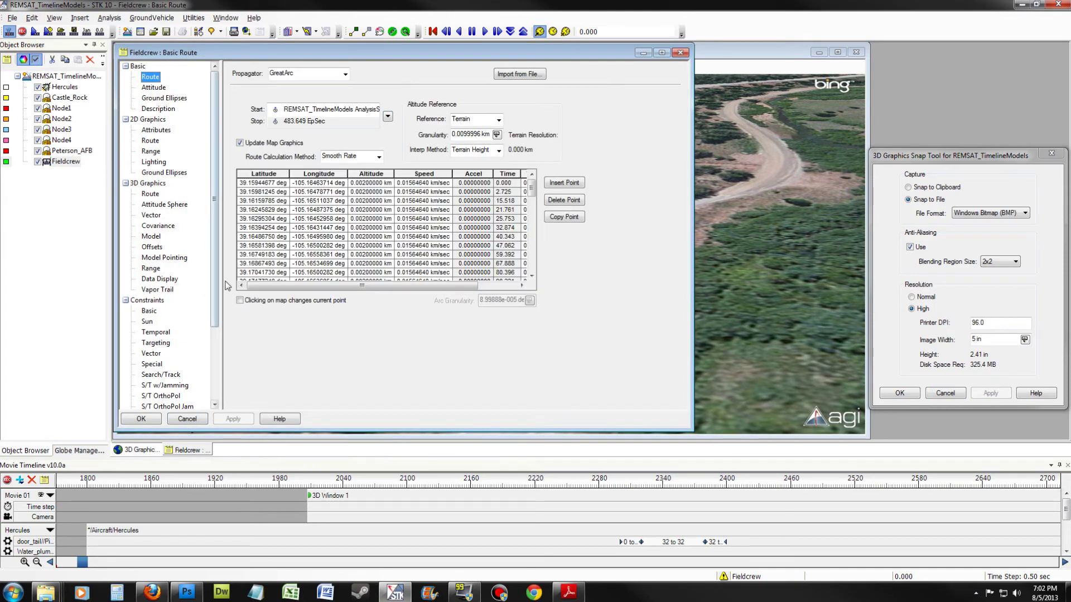
left_click_drag(217, 288, 218, 310)
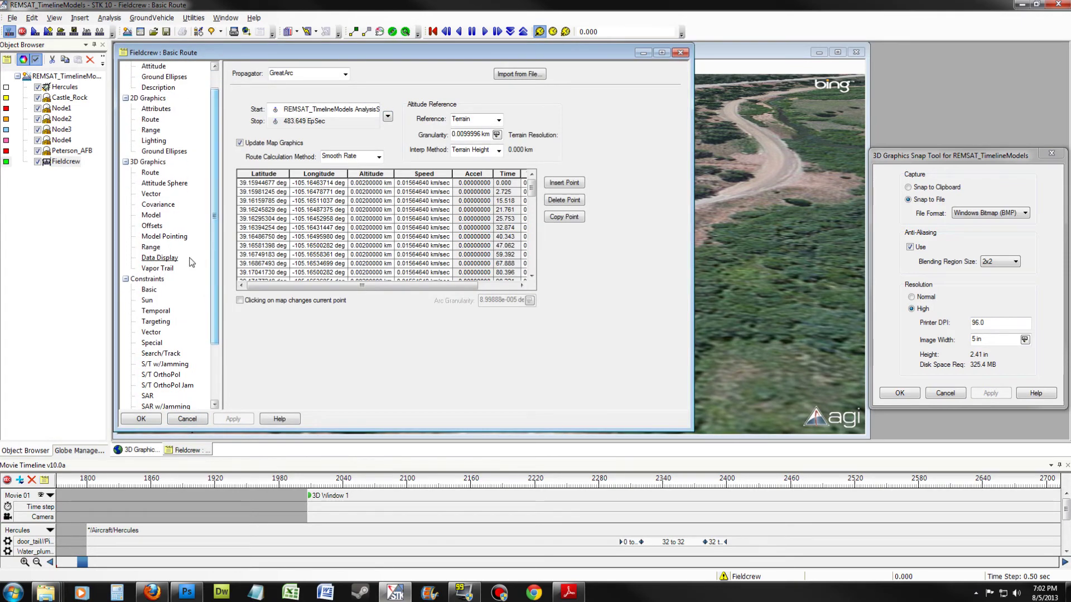
left_click(172, 259)
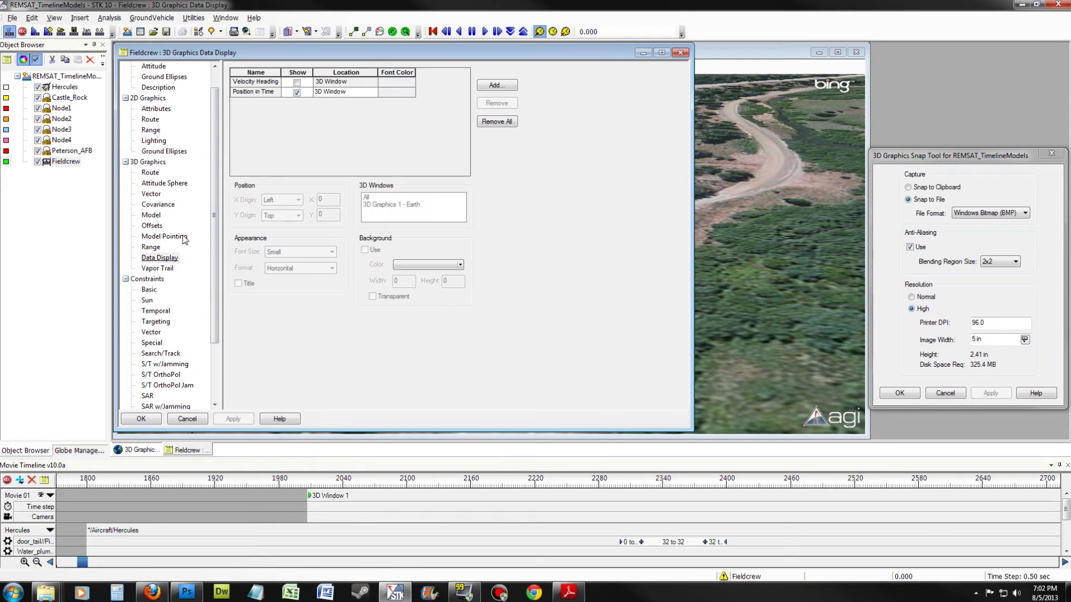
left_click(243, 94)
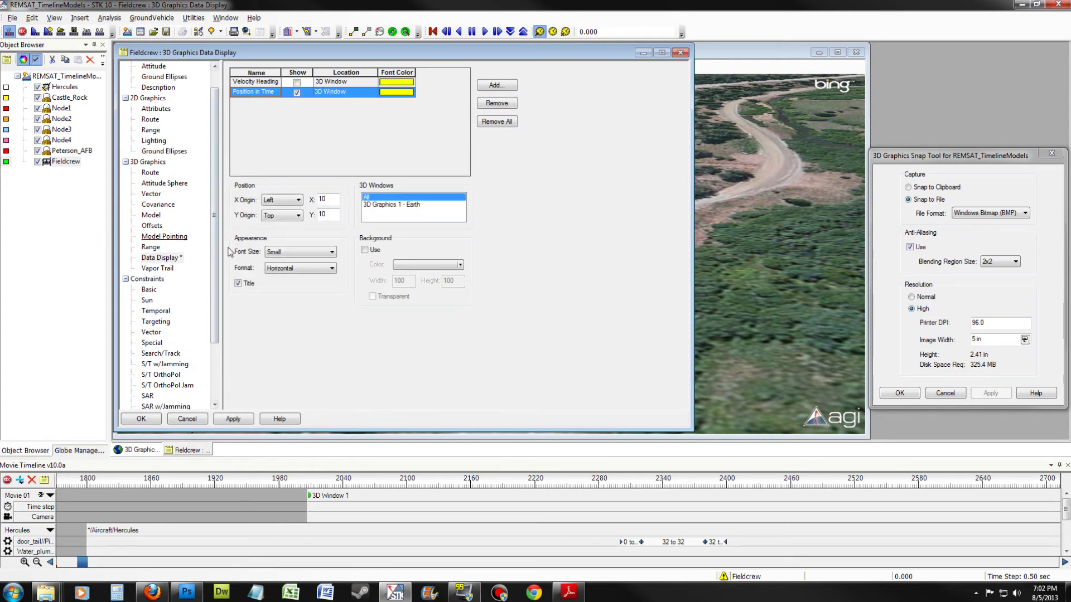
left_click(286, 257)
left_click(287, 269)
left_click(232, 420)
left_click(141, 419)
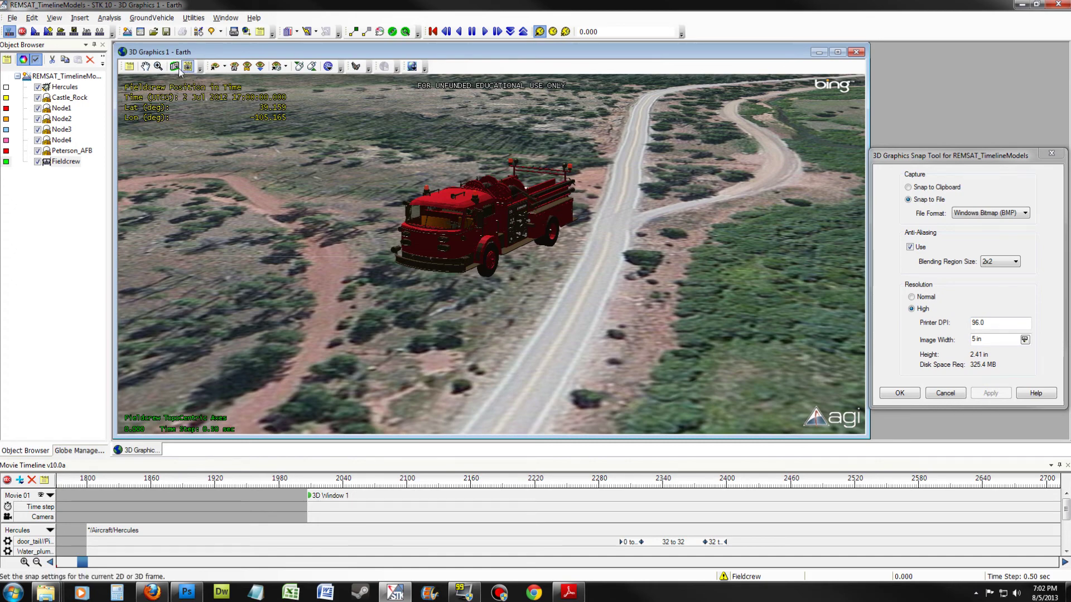
Step: Set the Snap Tool's printer DPI to 300 and image width to 10 in, then apply
left_click(919, 319)
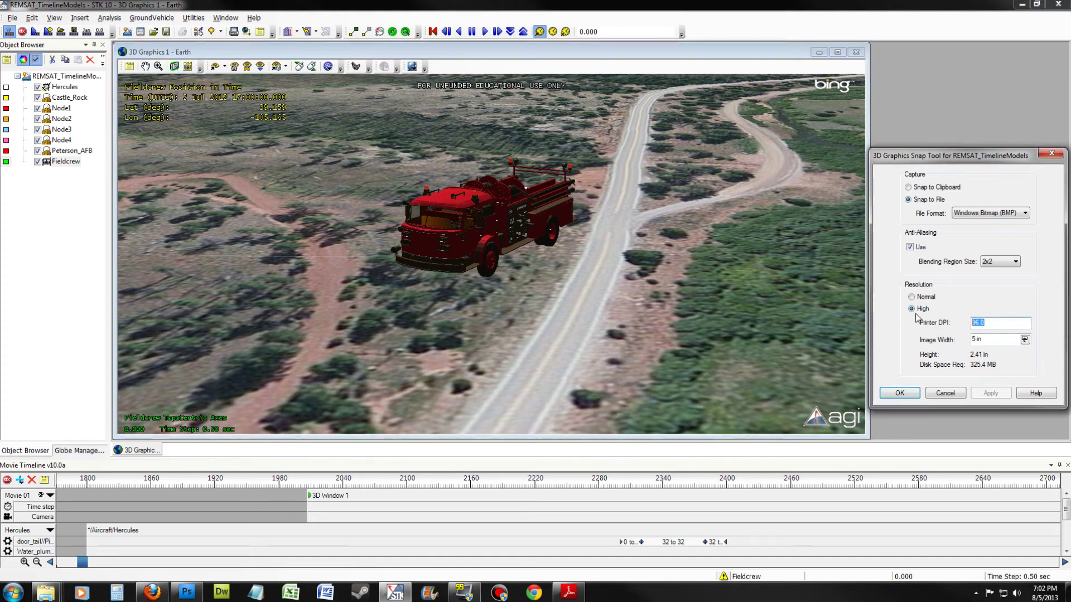
type("300")
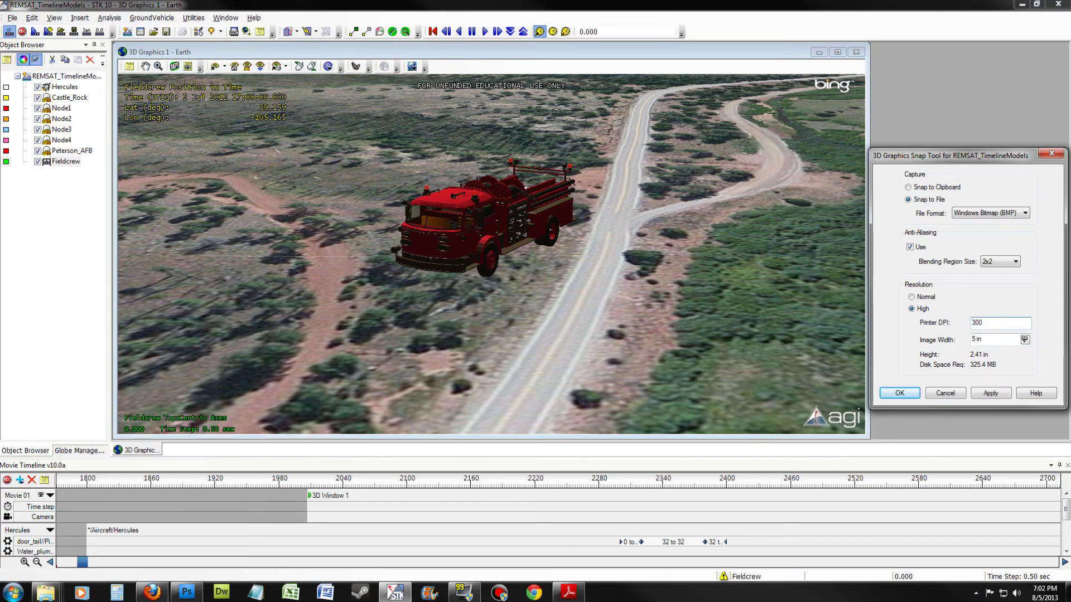
type("10")
left_click(991, 393)
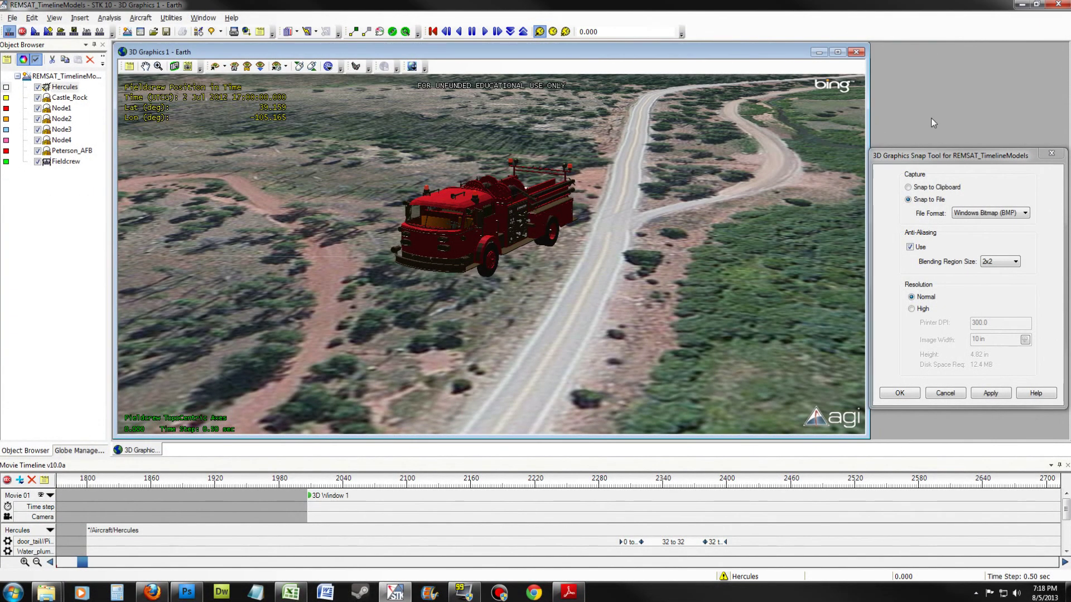
Step: Open the Report & Graph Manager for Hercules and select Hercules as the object
right_click(58, 87)
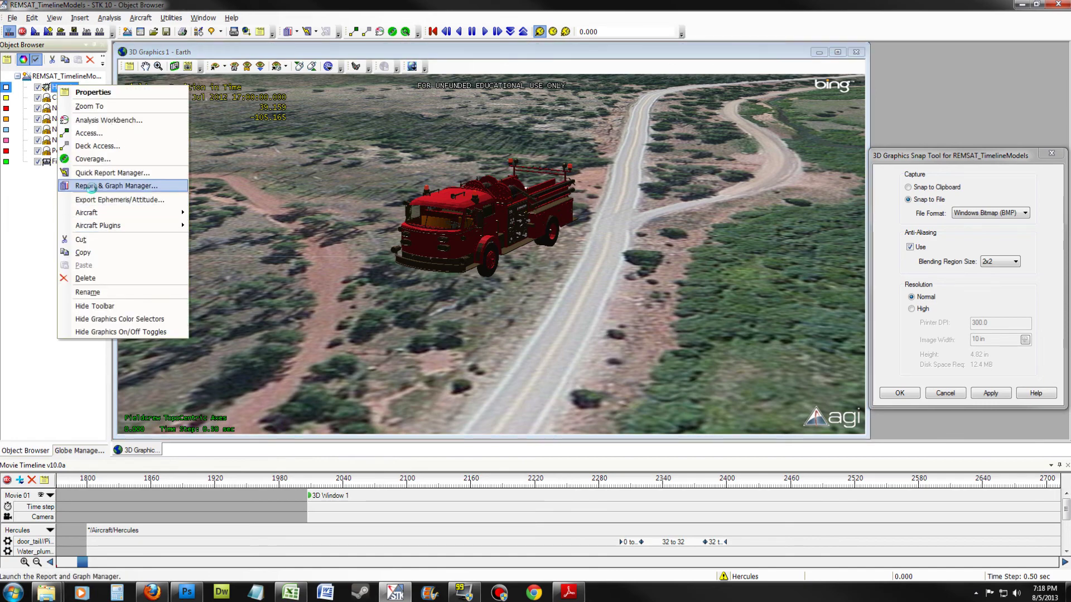
left_click(92, 185)
left_click_drag(295, 50, 570, 83)
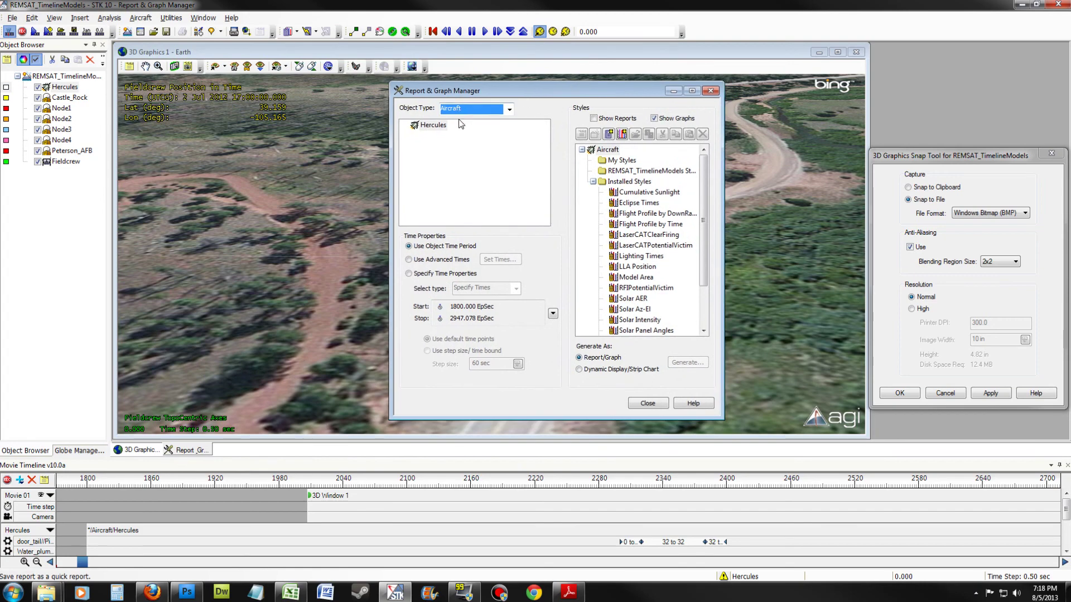
left_click(434, 127)
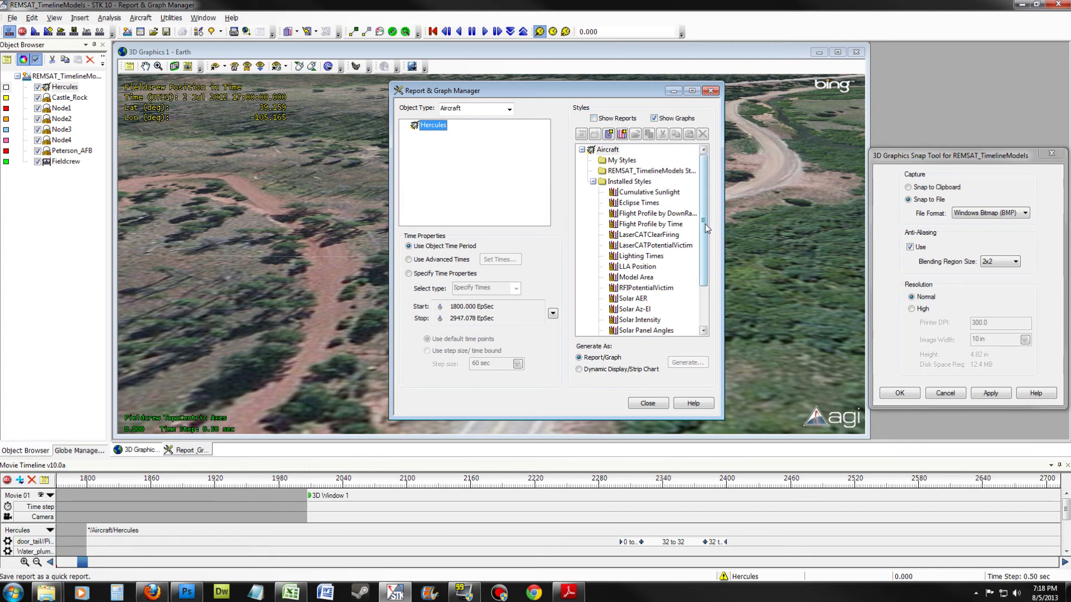
Step: Generate the Flight Profile by Time graph and save it as a bitmap file
left_click_drag(705, 227, 707, 263)
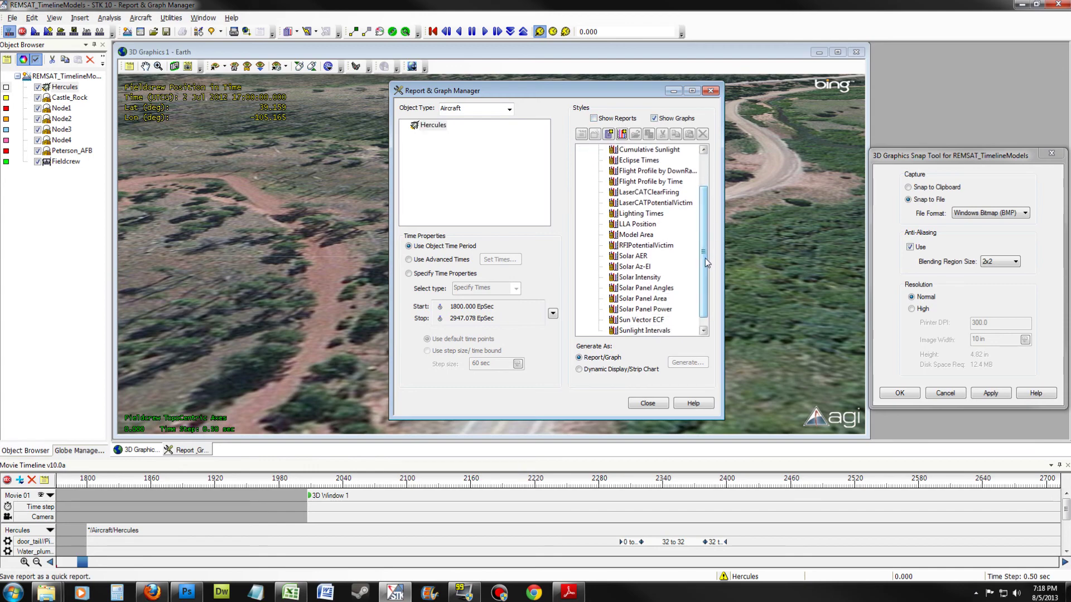
left_click(644, 183)
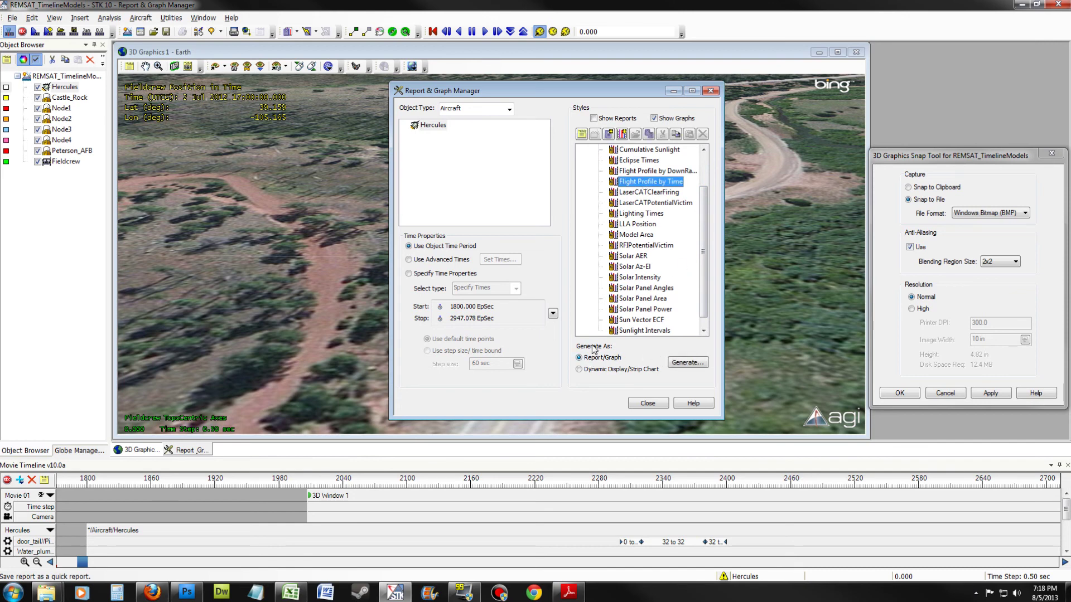
left_click(700, 367)
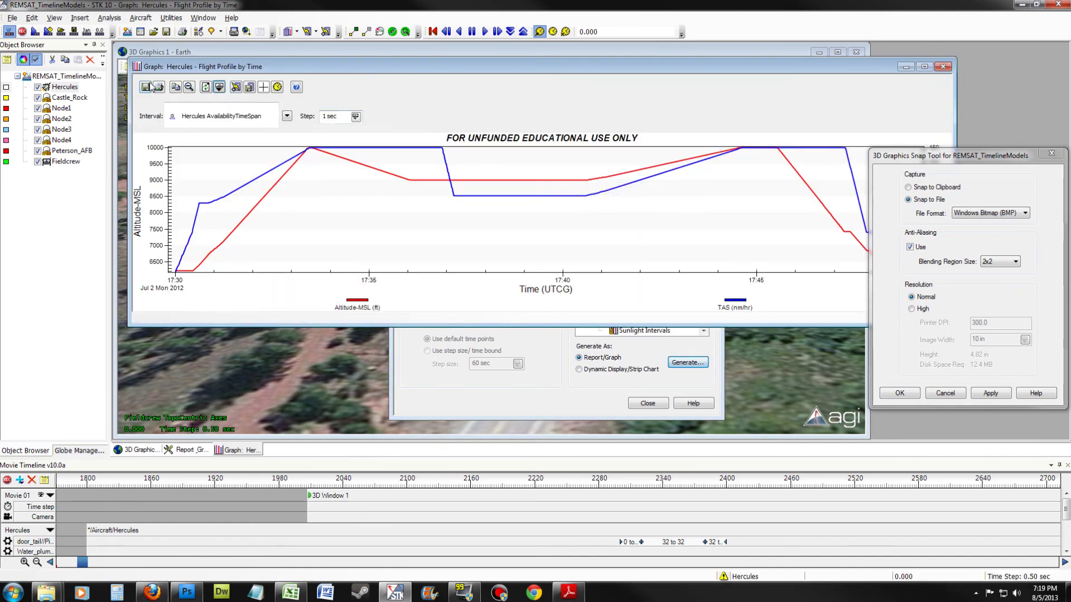
left_click(146, 87)
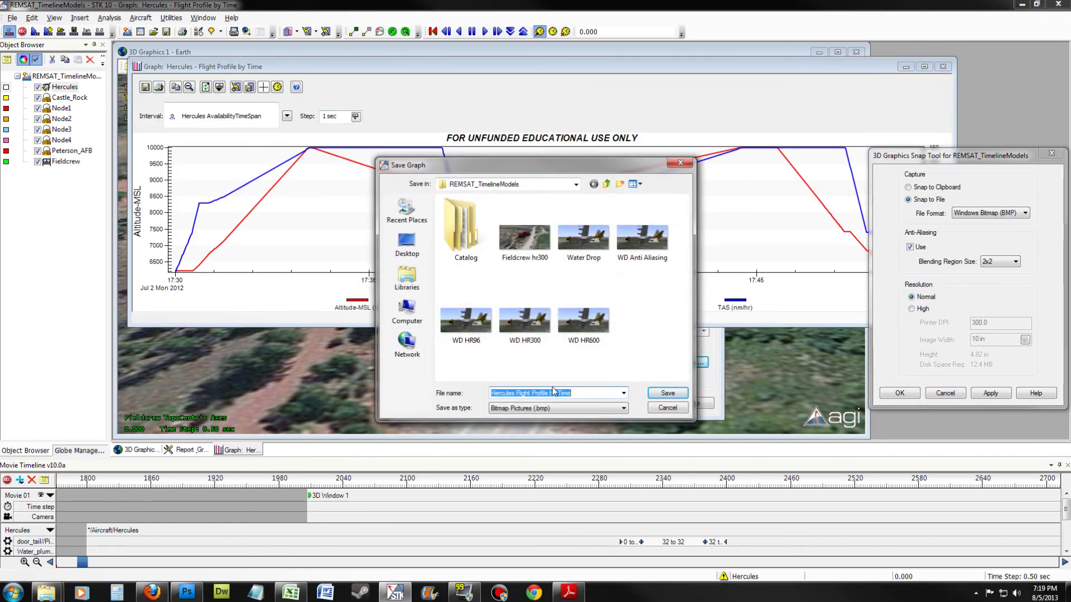
left_click(668, 393)
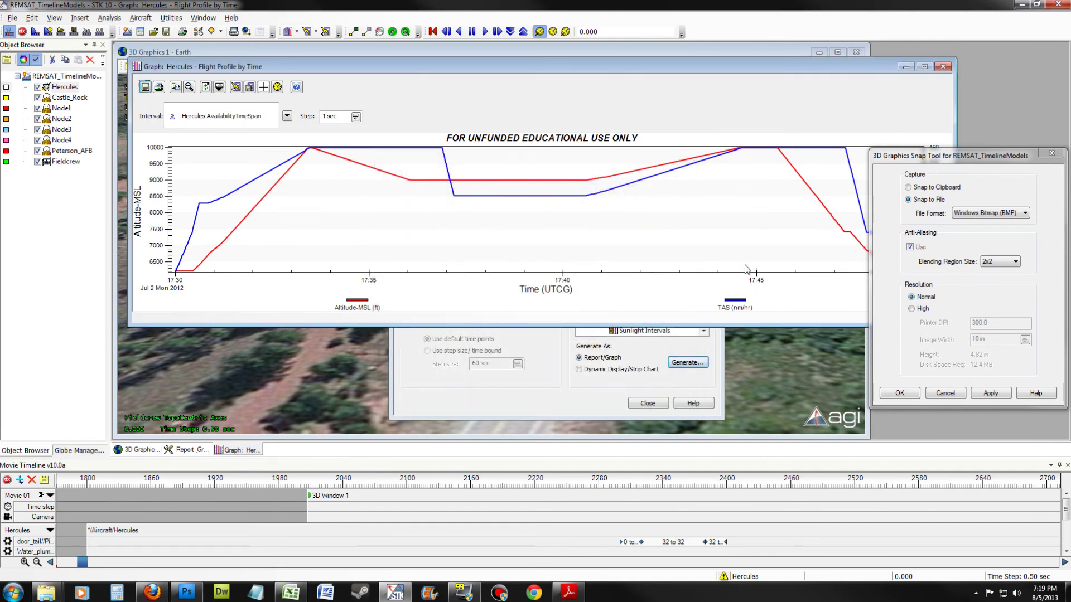
Step: Close the Hercules flight profile graph window
left_click(943, 67)
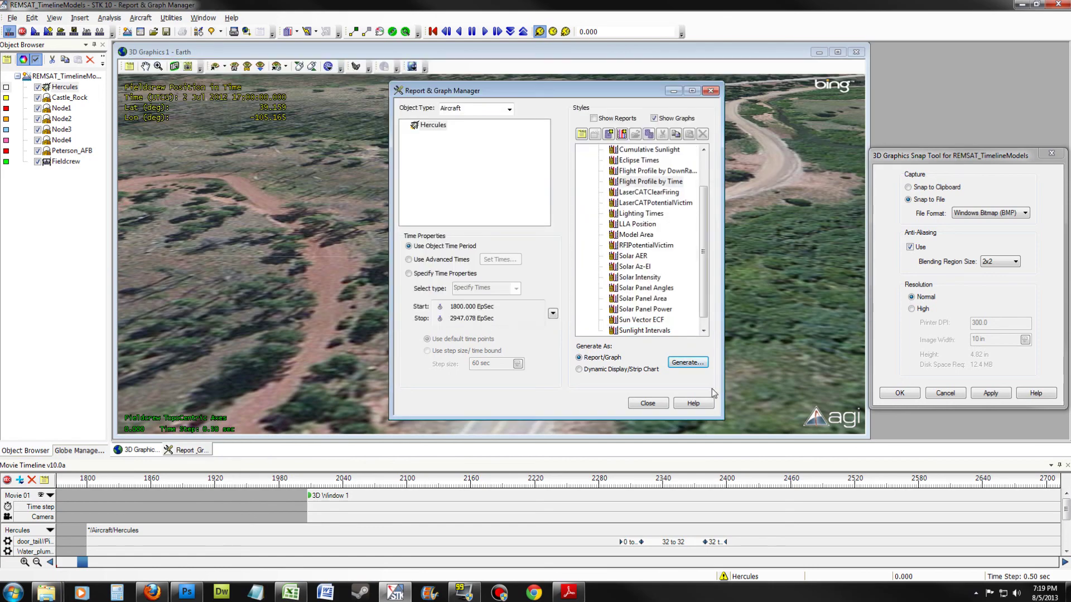